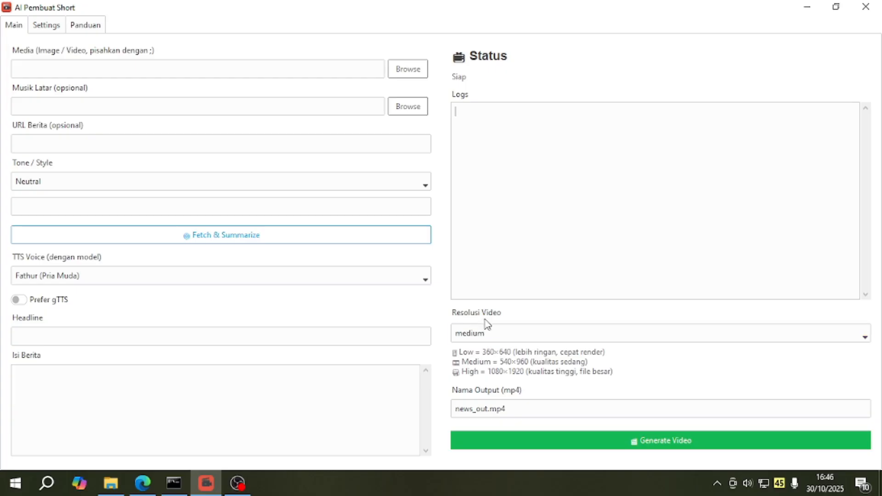
- Set the video resolution to high and name the output file hasil.mp4
left_click(867, 339)
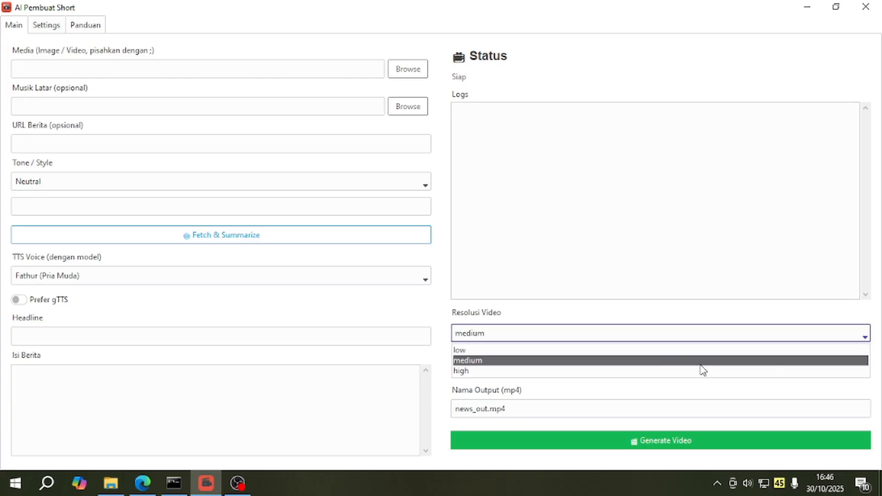
left_click(471, 371)
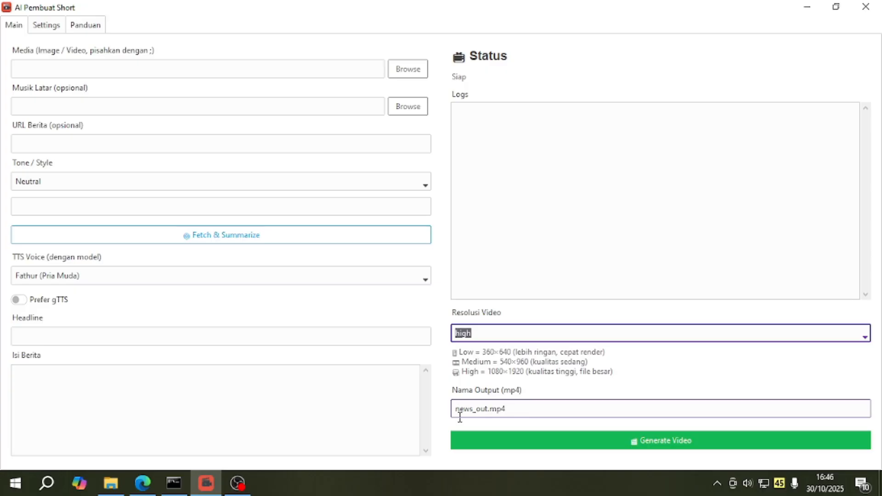
left_click_drag(490, 409, 435, 420)
type("hasil")
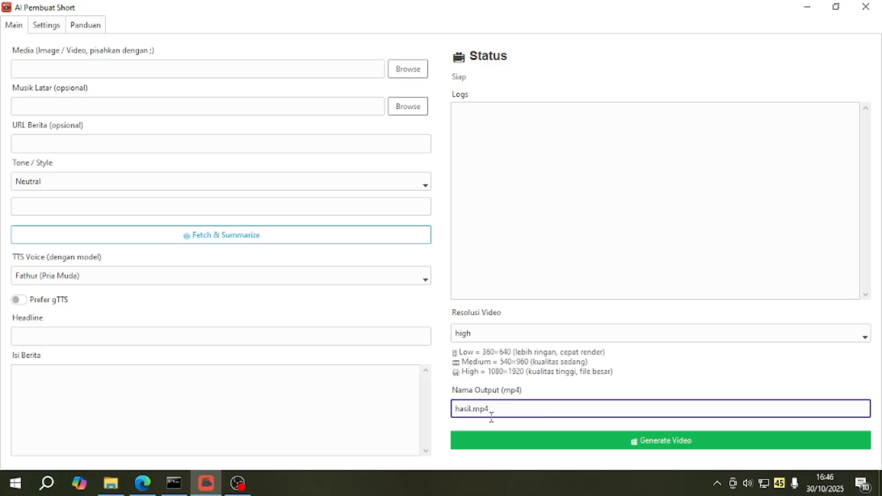
- Open the settings and check the font file selection, keeping the current font
left_click(61, 27)
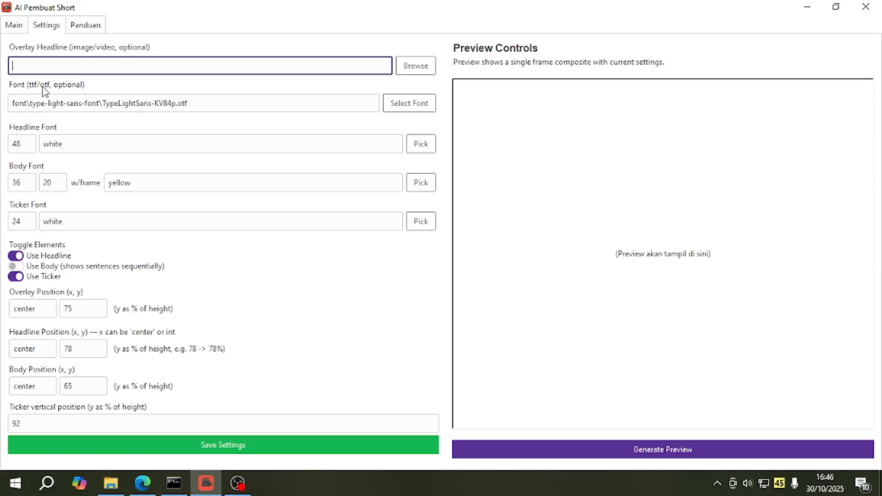
left_click(388, 109)
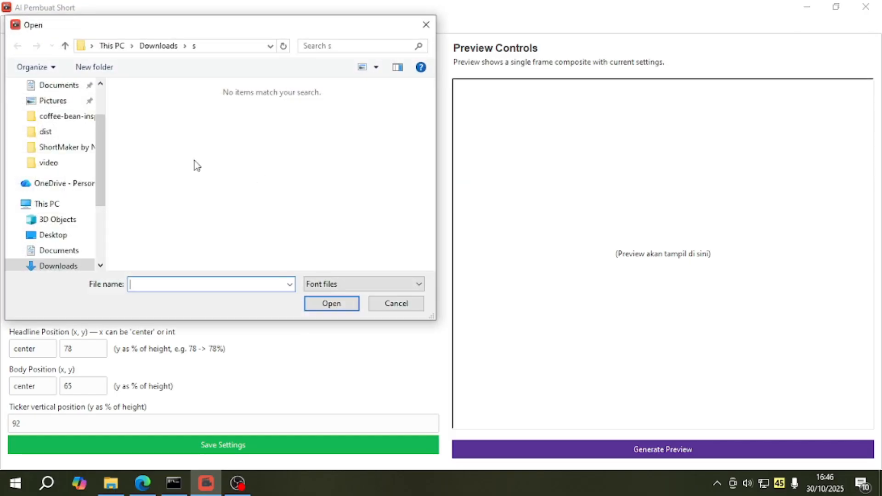
left_click(425, 25)
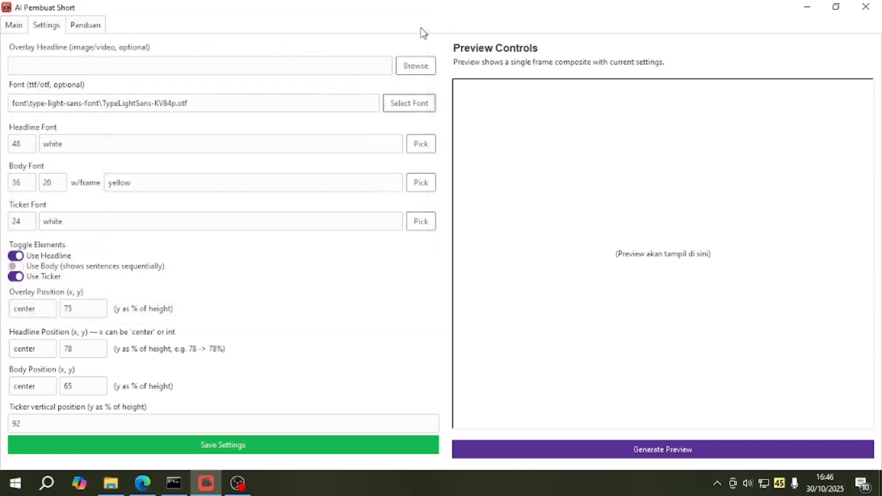
left_click(186, 103)
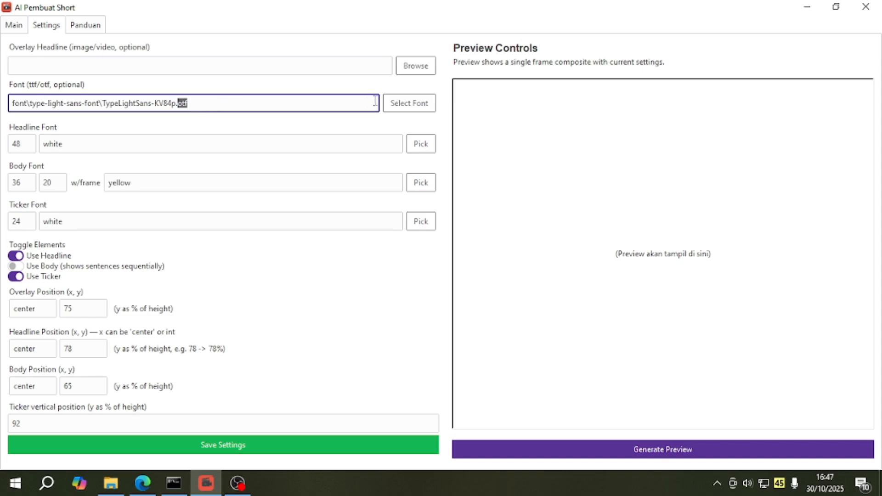
left_click(331, 106)
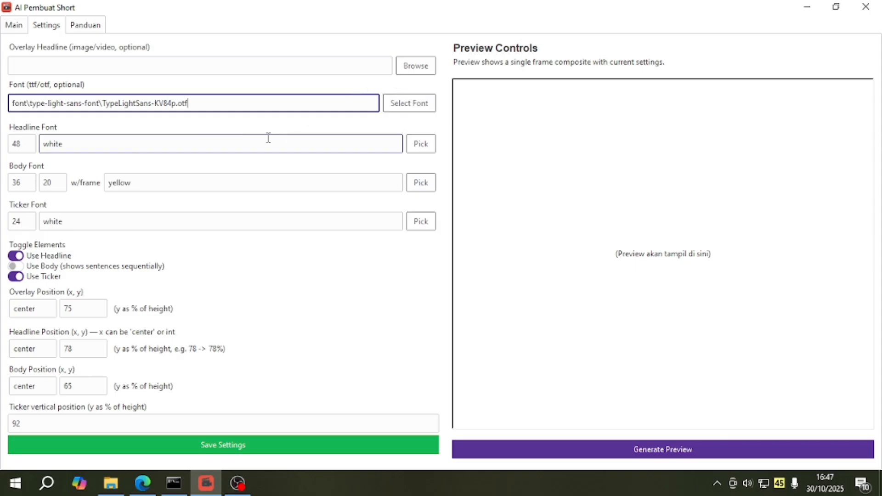
left_click(288, 144)
left_click(420, 150)
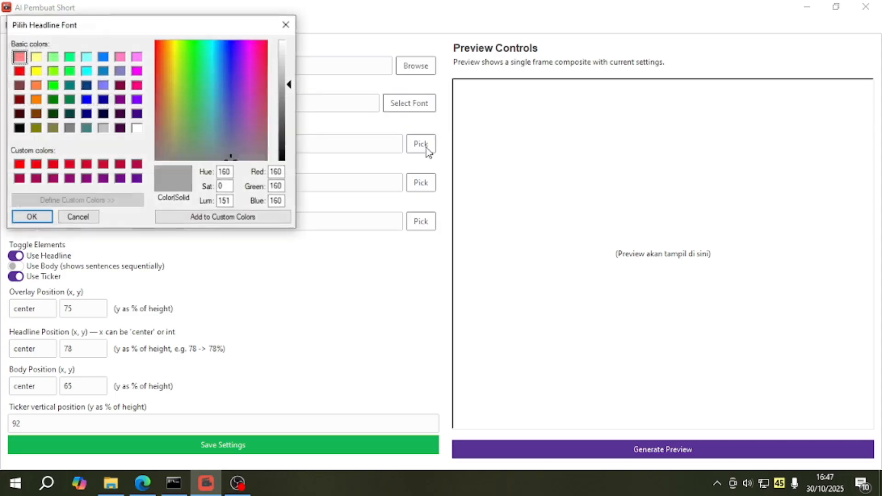
left_click(208, 51)
left_click(226, 183)
left_click(421, 182)
left_click(214, 96)
left_click(286, 24)
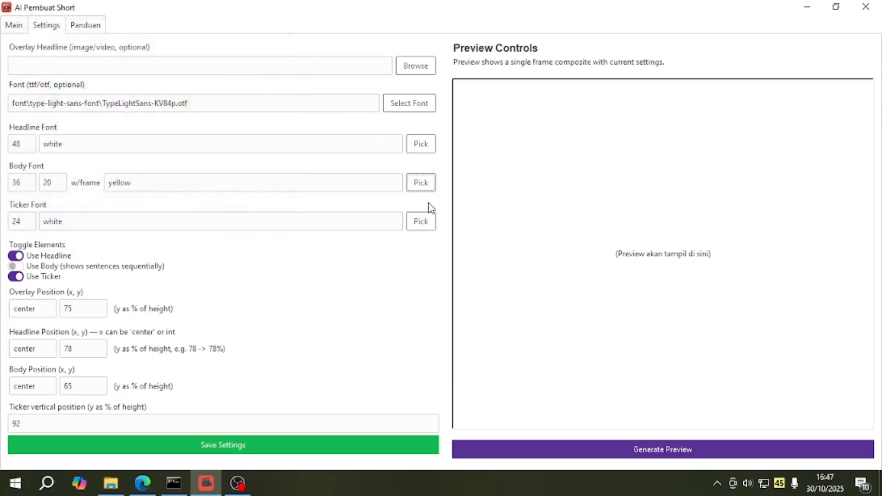
left_click(421, 221)
left_click(219, 67)
left_click(286, 25)
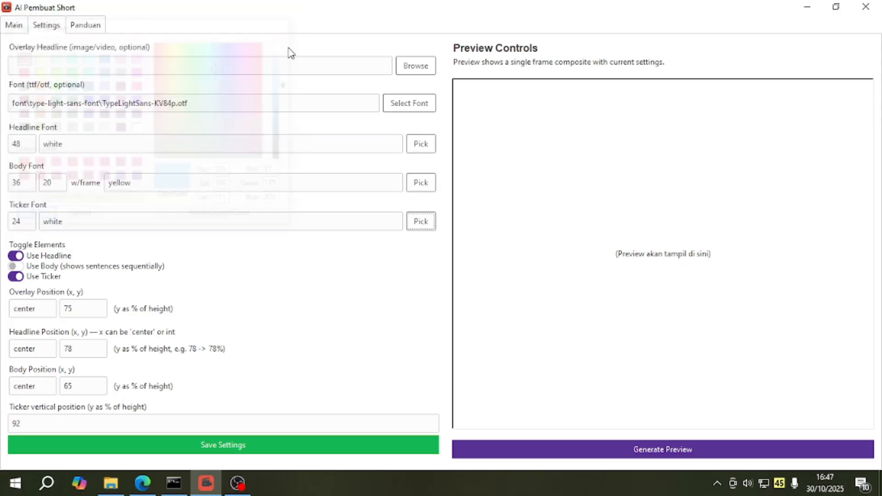
- Generate a preview, change the headline font color to red #ff4246, and regenerate the preview
left_click(584, 444)
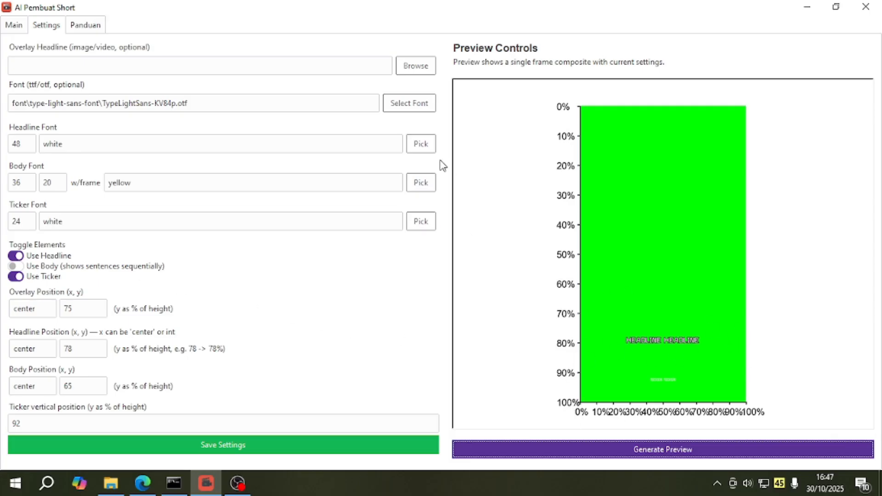
left_click(421, 145)
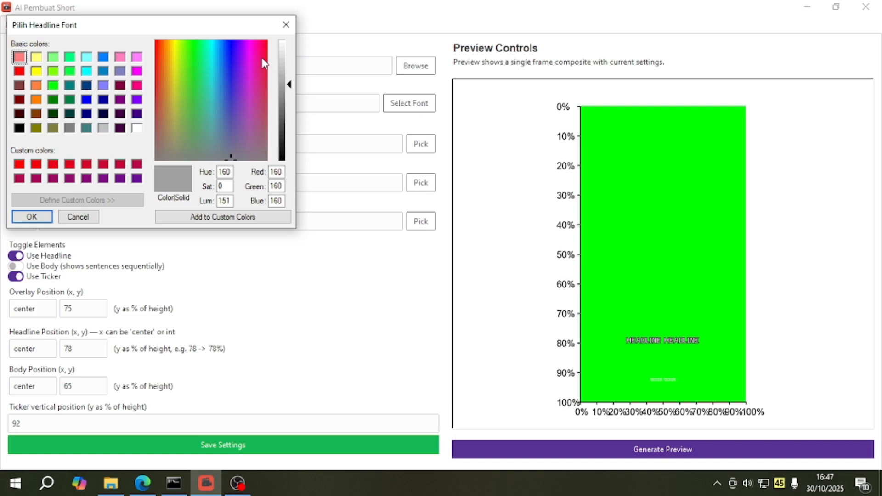
left_click(264, 42)
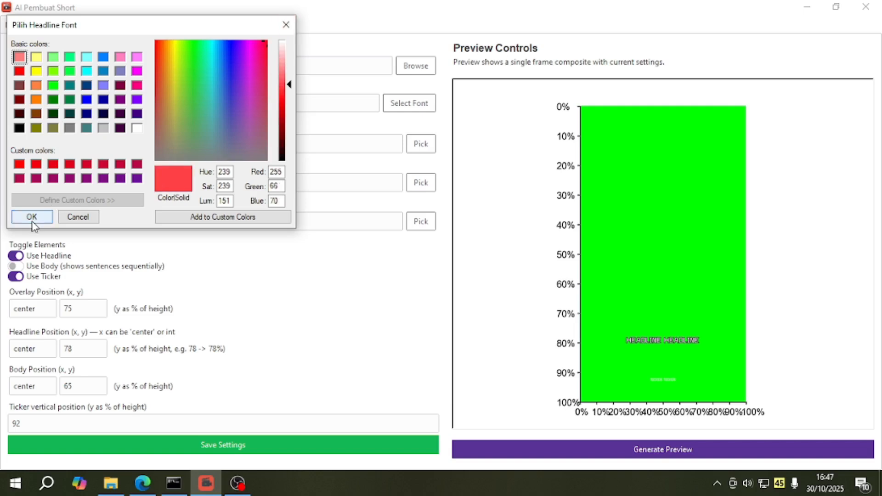
left_click(32, 221)
left_click(611, 454)
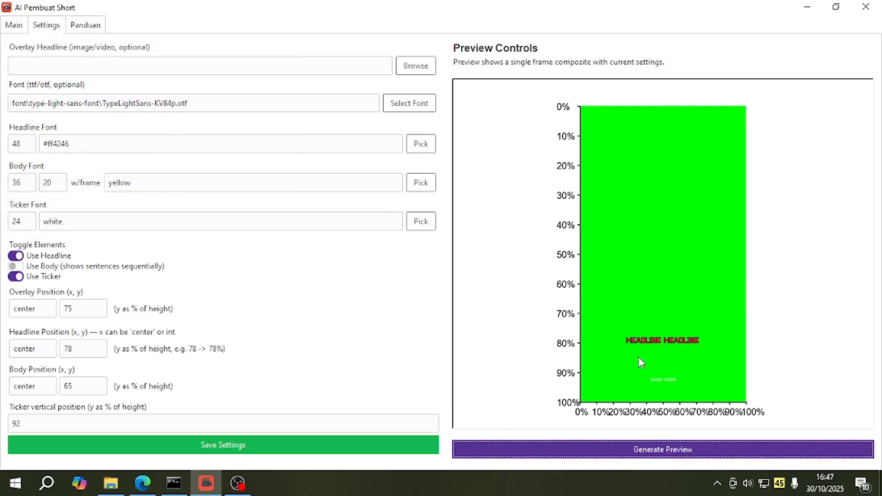
- Disable the headline and ticker elements, enable the body text, and regenerate the preview
left_click(20, 258)
left_click(18, 276)
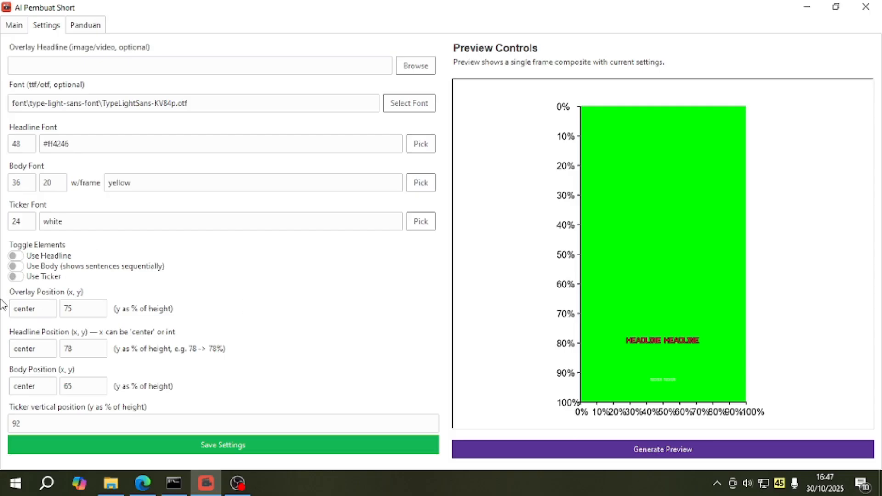
left_click(18, 267)
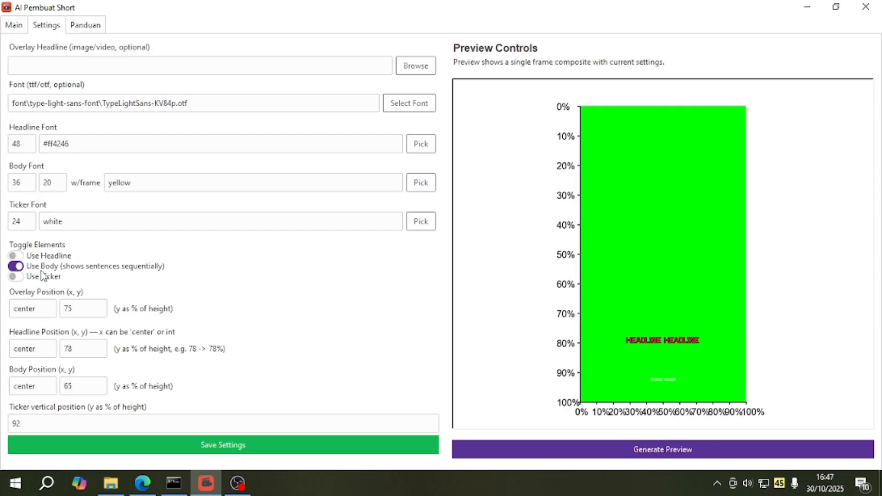
left_click(609, 441)
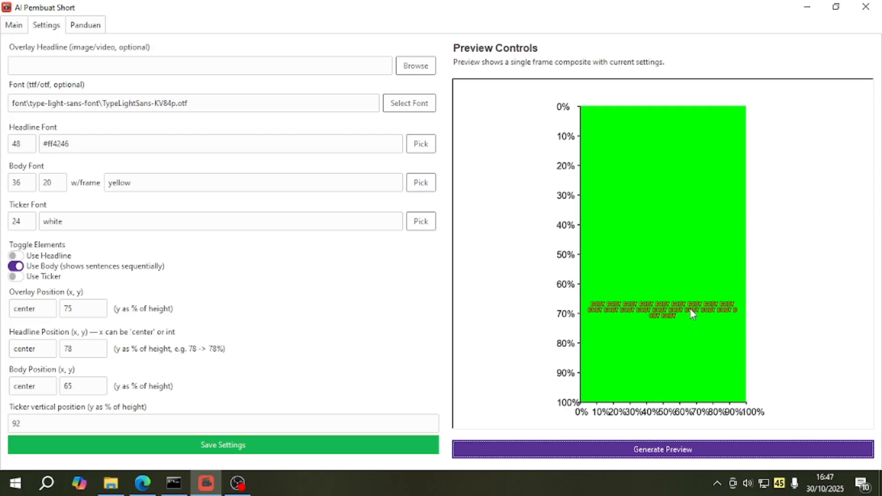
- Set the body text to 3 words per frame and regenerate the preview
double_click(63, 183)
type("3")
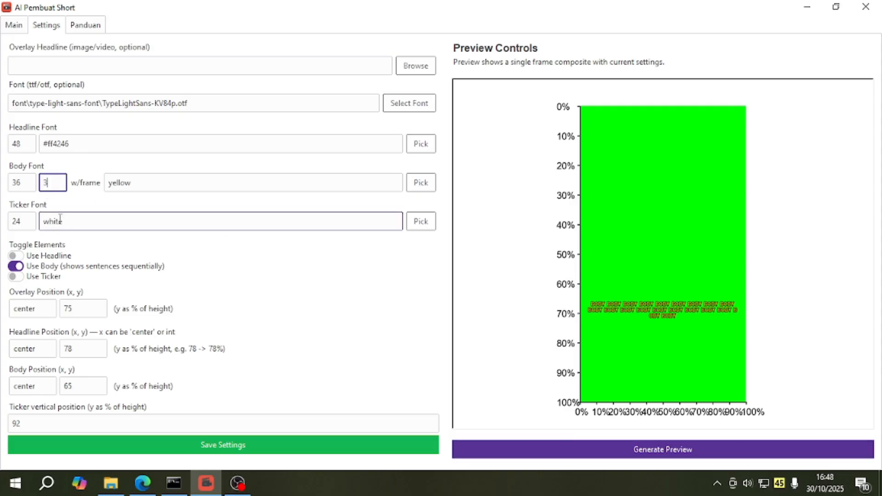
left_click(588, 451)
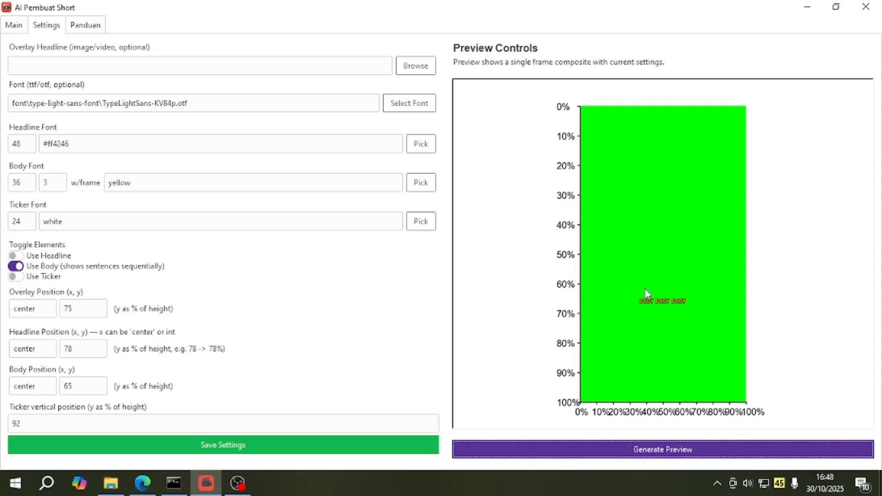
- Set the body text to 2 words per frame and regenerate the preview
double_click(57, 183)
type("2")
left_click(575, 450)
- Change the body font color to blue #5046fb and regenerate the preview
left_click(422, 183)
left_click(231, 49)
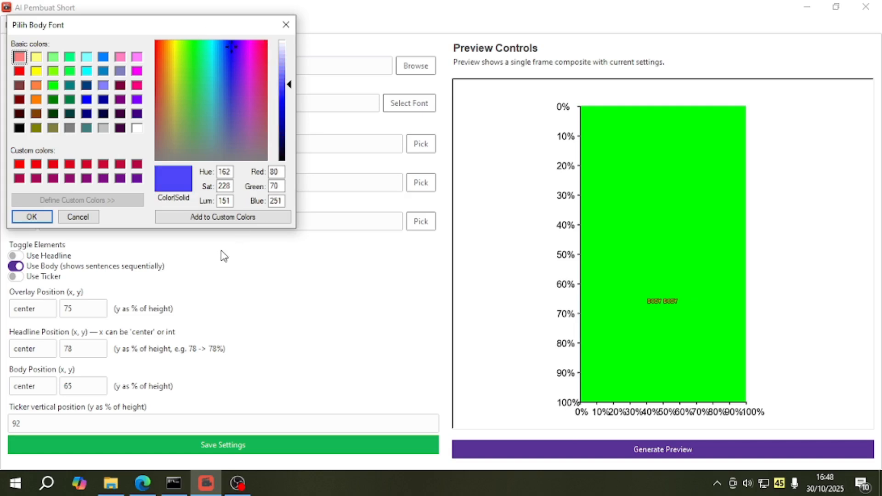
left_click(35, 218)
left_click(624, 447)
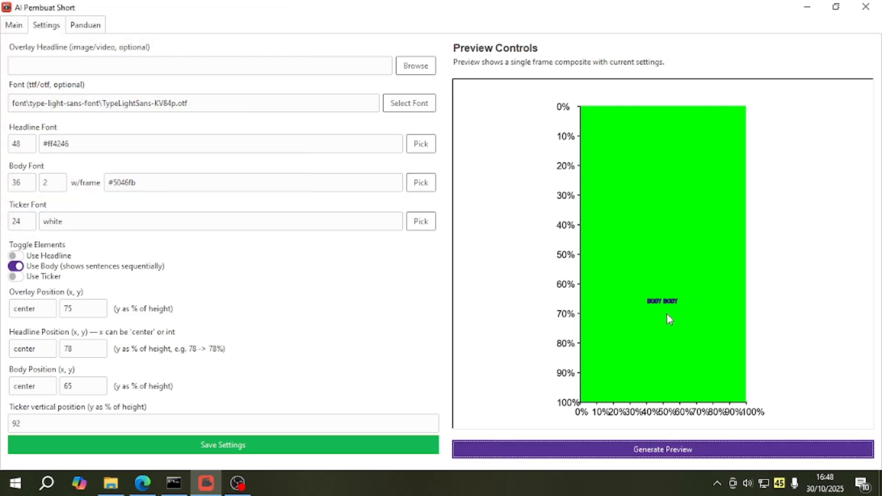
- Change the body font color to light yellow #ffff80, regenerate the preview, and save the settings
left_click(422, 186)
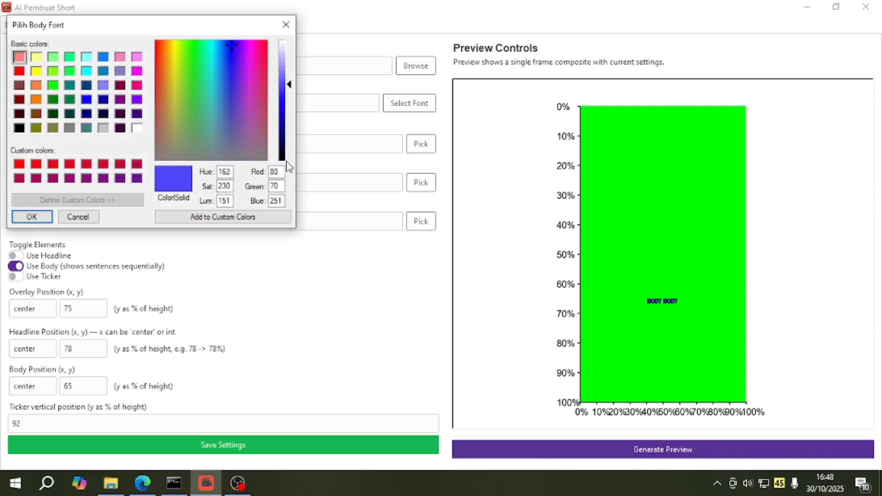
left_click(36, 58)
left_click(32, 217)
left_click(612, 454)
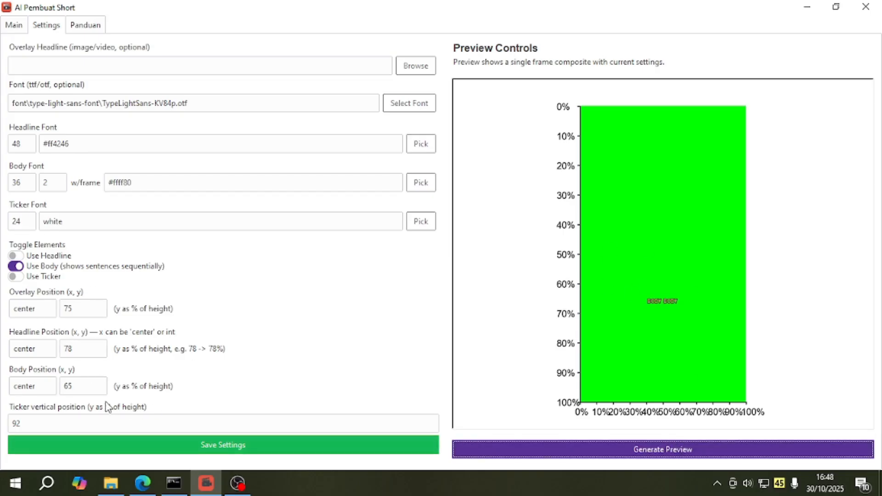
left_click(226, 450)
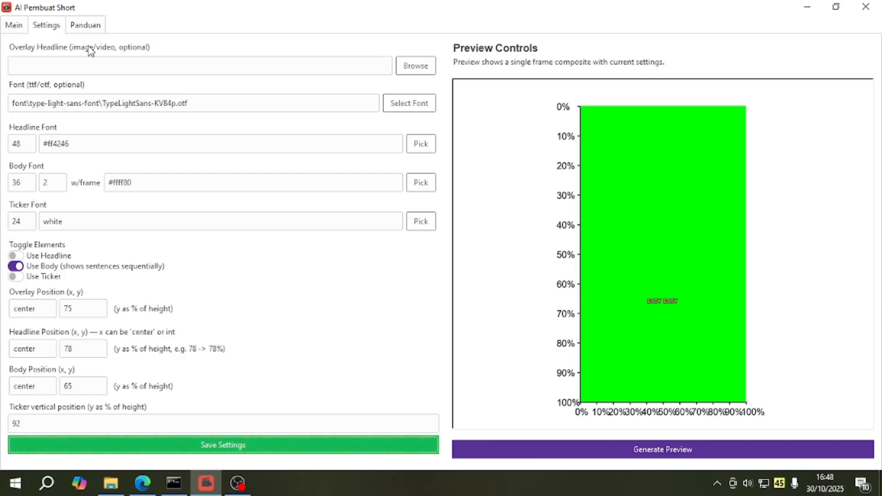
- Open the full Short Maker guide and read through its usage section, covering the Main inputs, outputs and Settings explanations
left_click(85, 27)
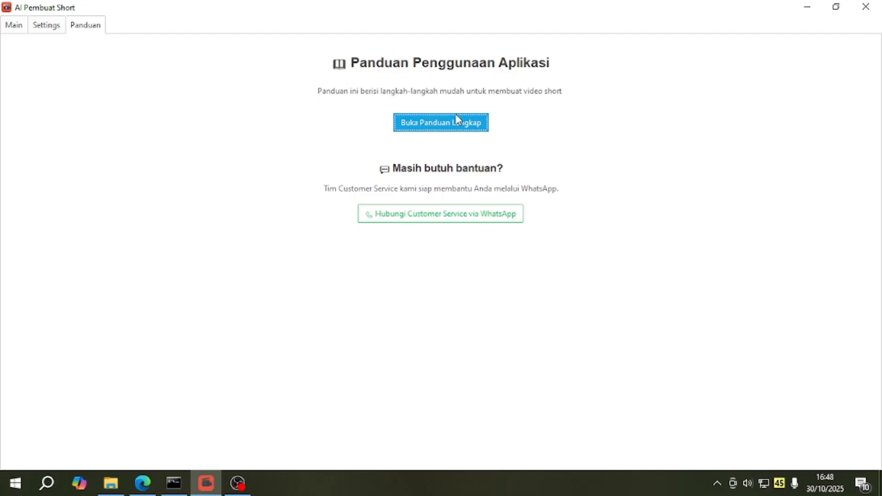
left_click(417, 132)
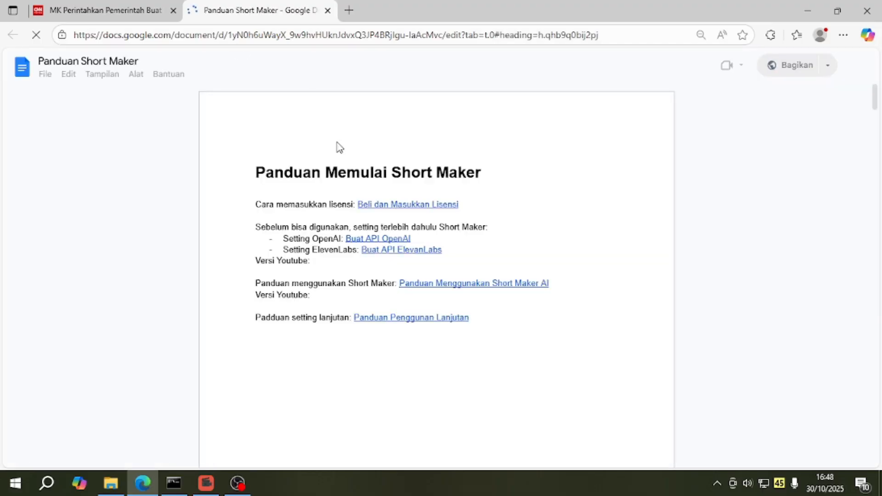
left_click(456, 214)
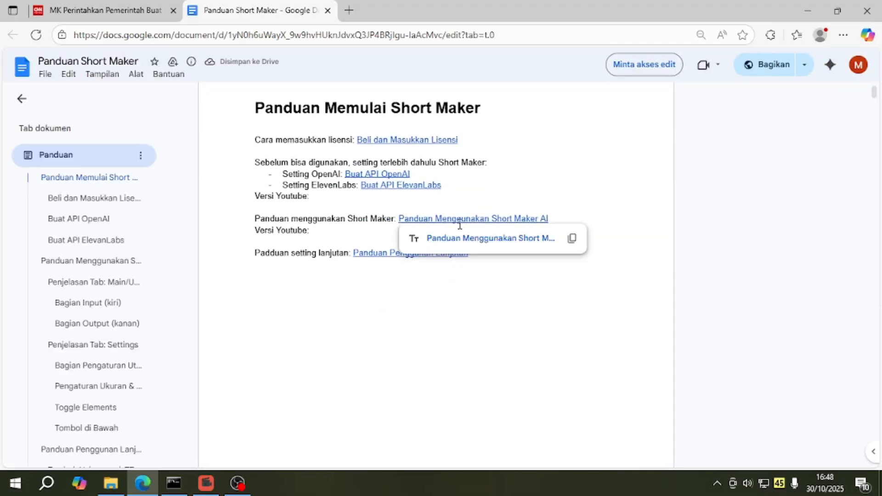
left_click(473, 241)
scroll(304, 302, "down", 20)
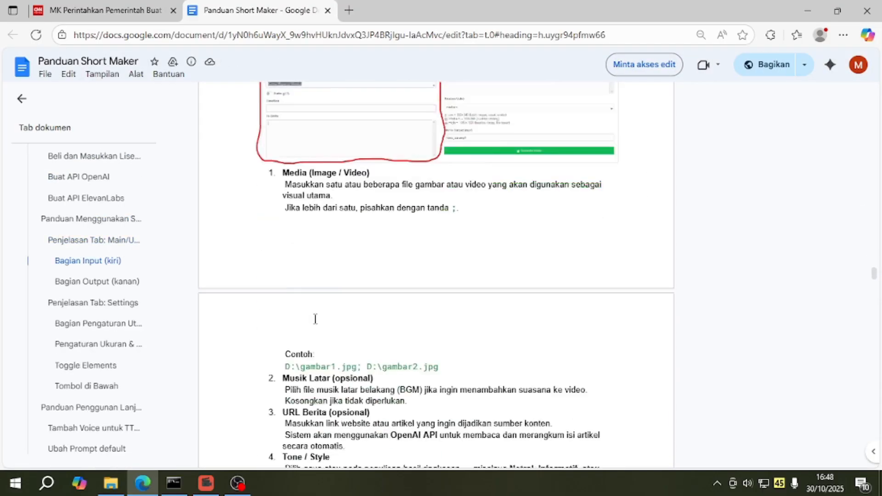
scroll(347, 223, "down", 20)
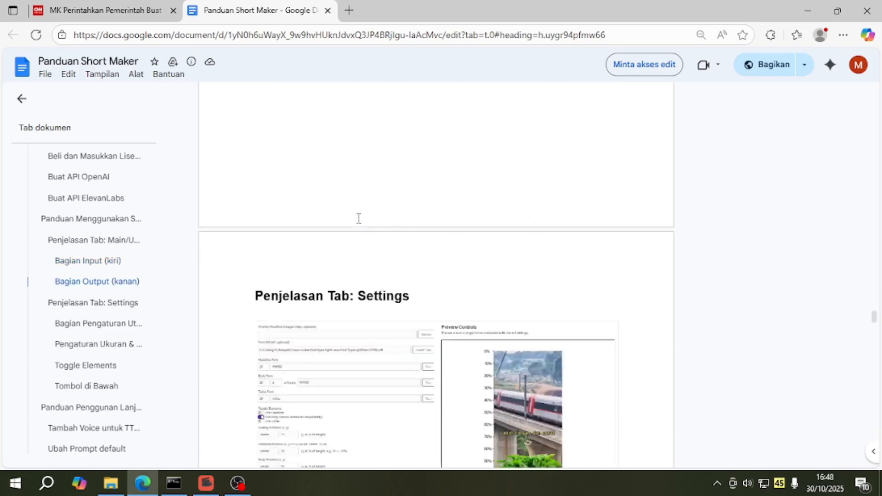
scroll(386, 221, "down", 15)
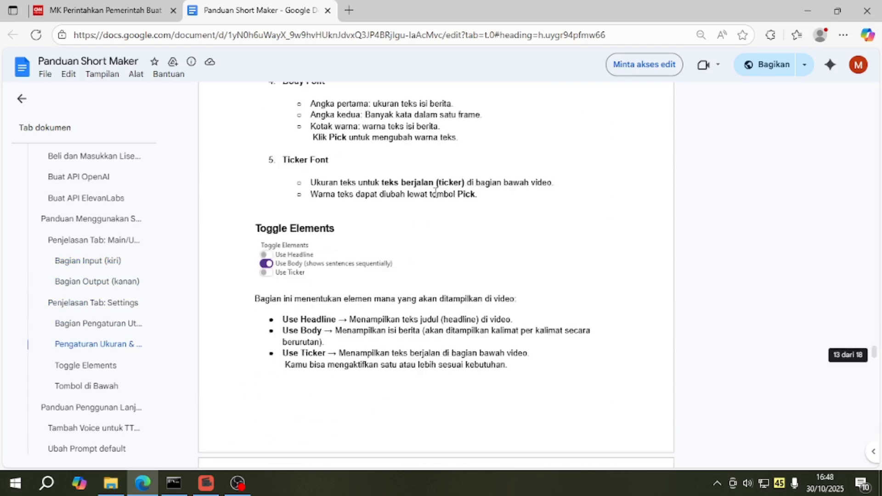
scroll(376, 285, "down", 10)
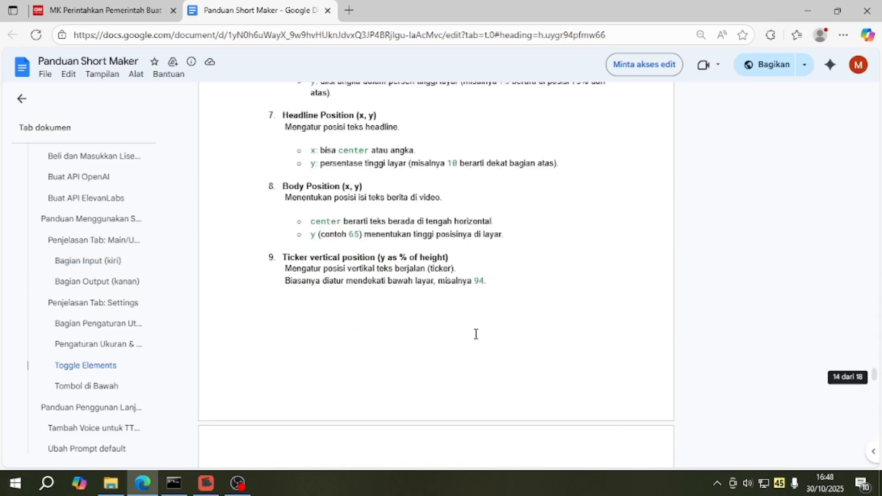
scroll(876, 395, "down", 3)
left_click_drag(875, 395, 875, 296)
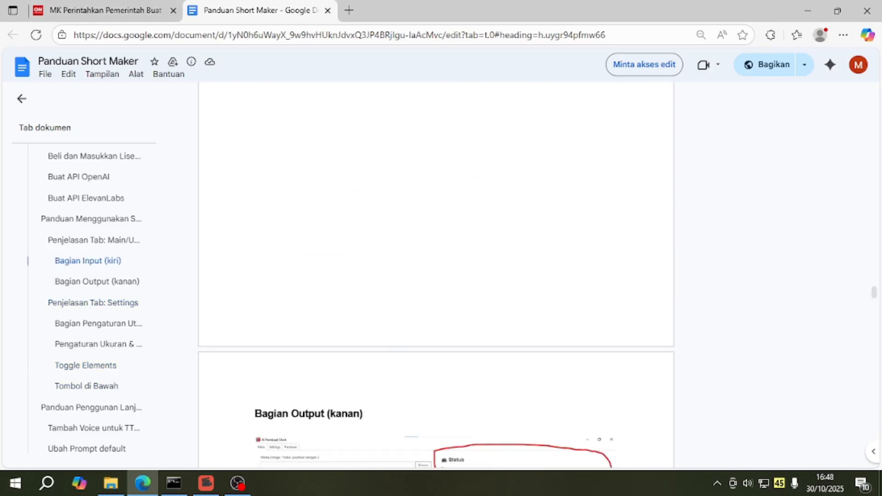
- Switch back to AI Pembuat Short and return to the main video creation form
left_click(206, 482)
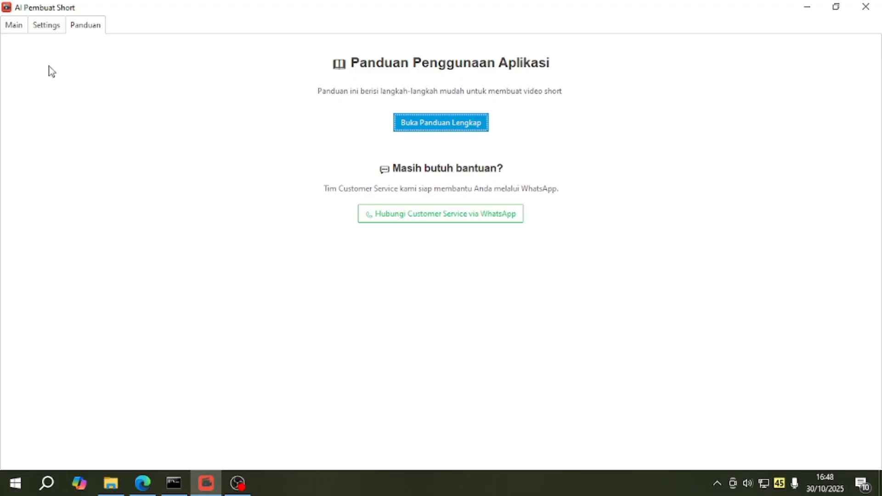
left_click(22, 29)
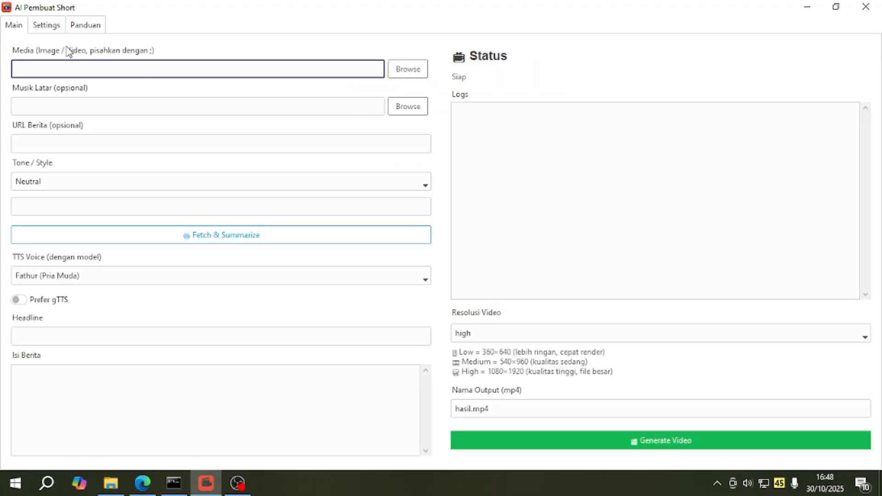
- Add both images from the Downloads\s folder, coffee and the DSCF2083 JPG, as the video's media
left_click(400, 73)
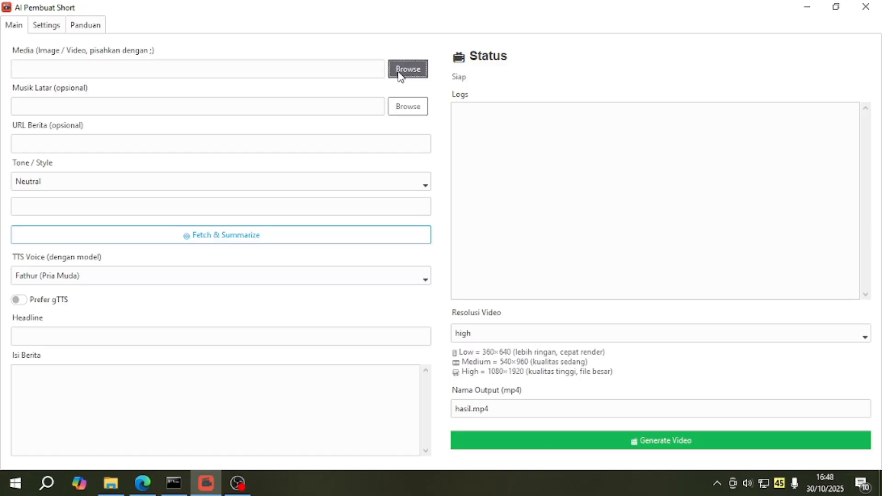
left_click(180, 140)
left_click(237, 129)
left_click(152, 124)
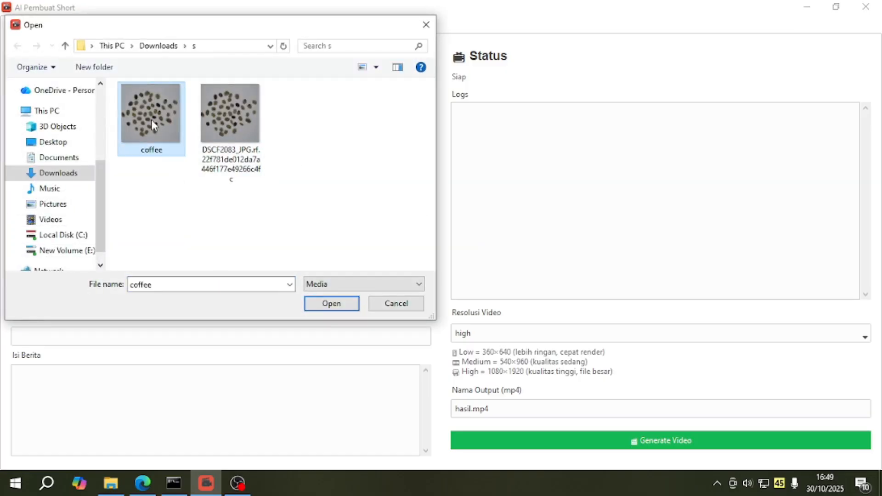
left_click(233, 112, "ctrl")
left_click(331, 304)
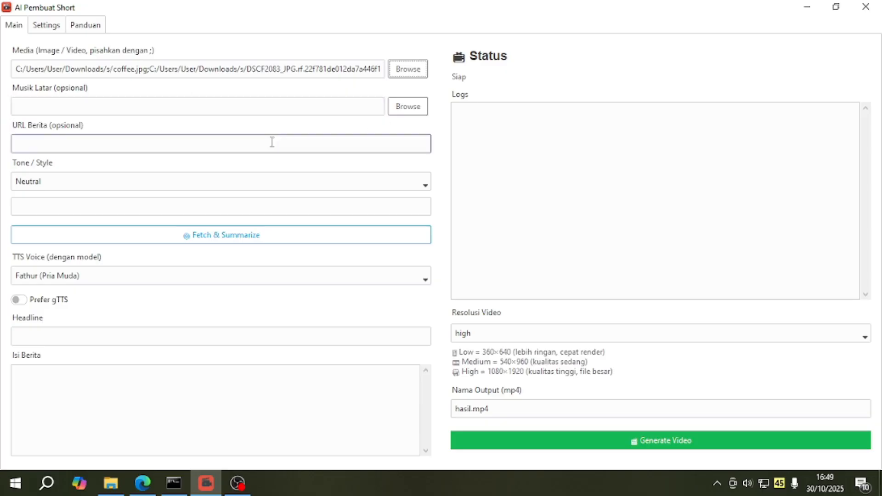
- Copy the address of the CNN Indonesia article on the teacher retirement age from Edge into AI Pembuat Short as the news URL
left_click(133, 145)
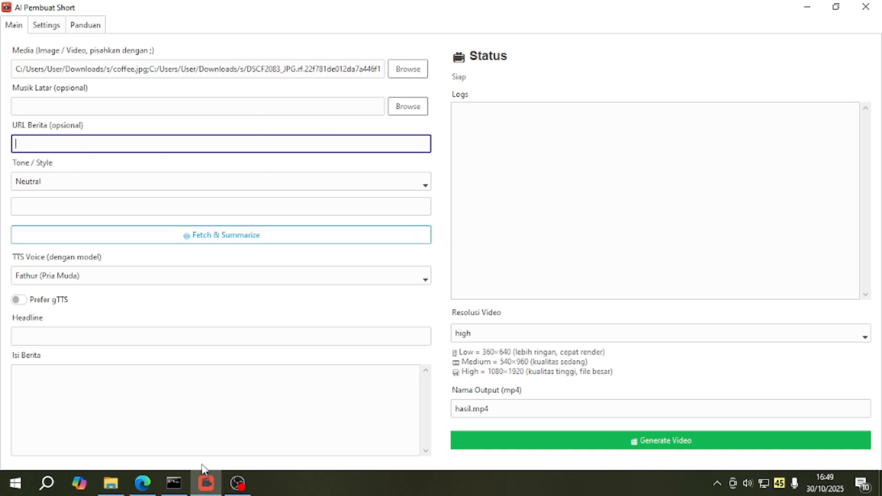
left_click(143, 483)
left_click(105, 10)
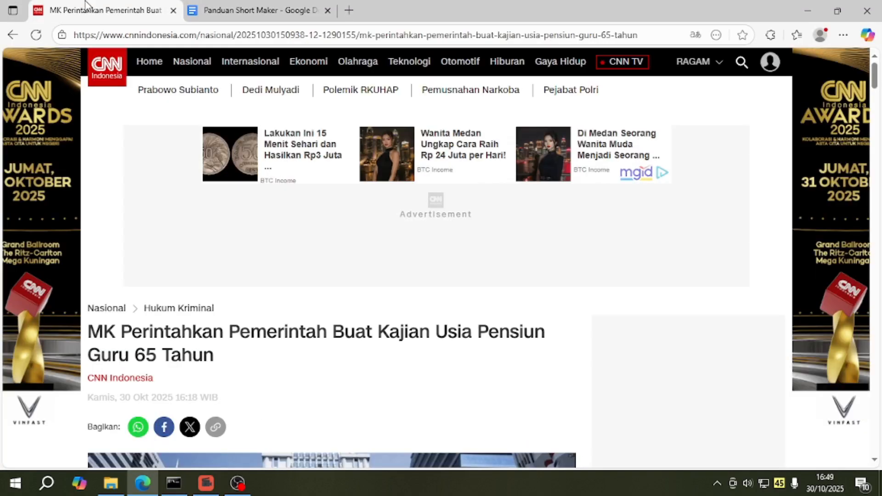
left_click(200, 35)
key("ctrl+c")
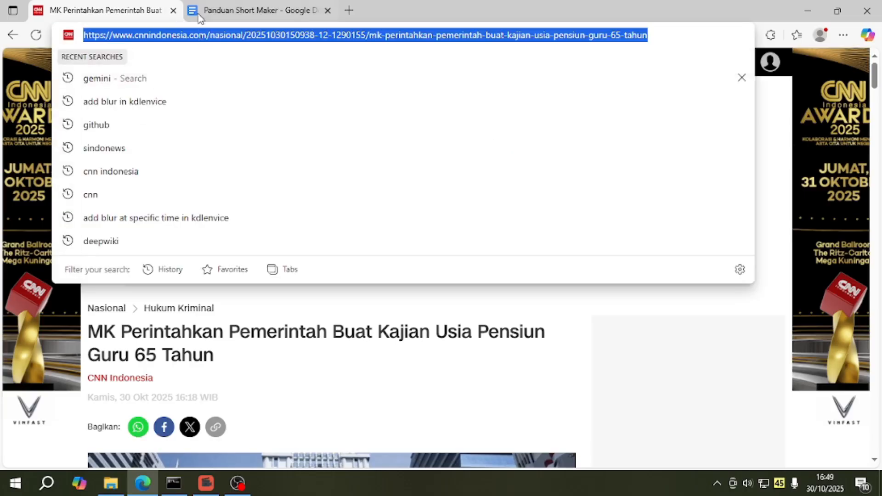
left_click(236, 483)
left_click(206, 482)
key("ctrl+v")
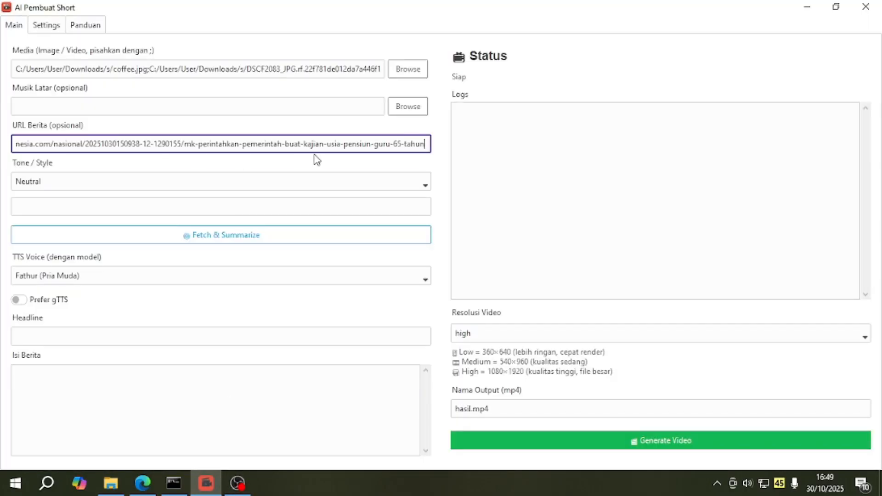
- Look through the tone options, choose Neutral, and fetch and summarize the news article
left_click(112, 180)
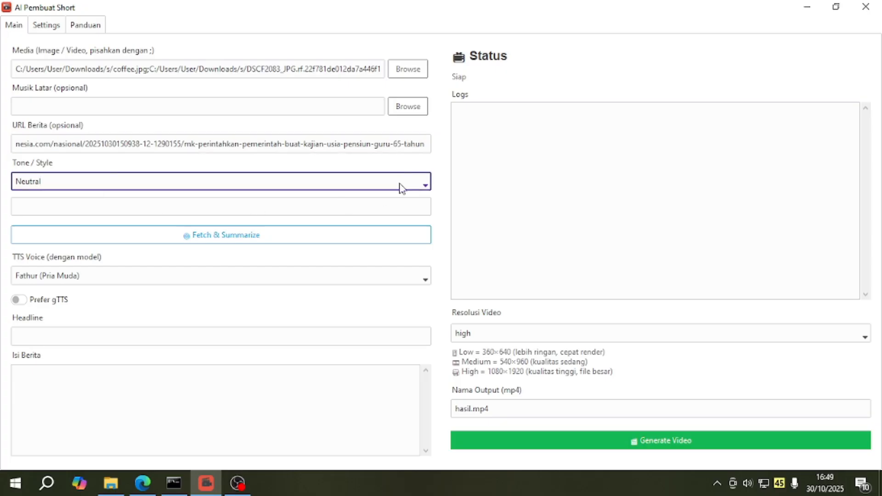
left_click(424, 183)
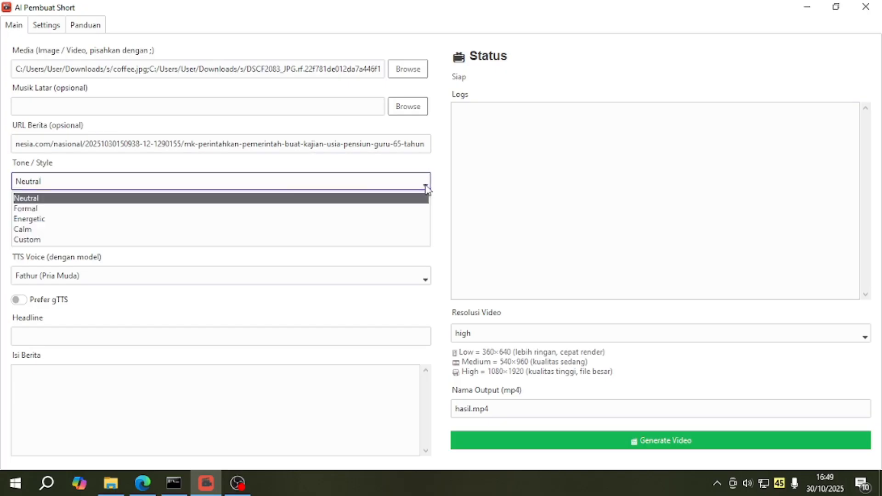
left_click(223, 239)
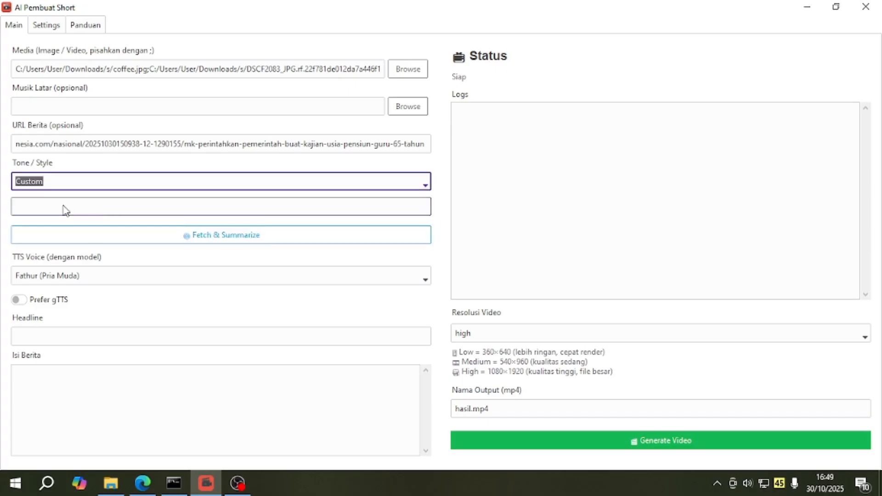
left_click(425, 186)
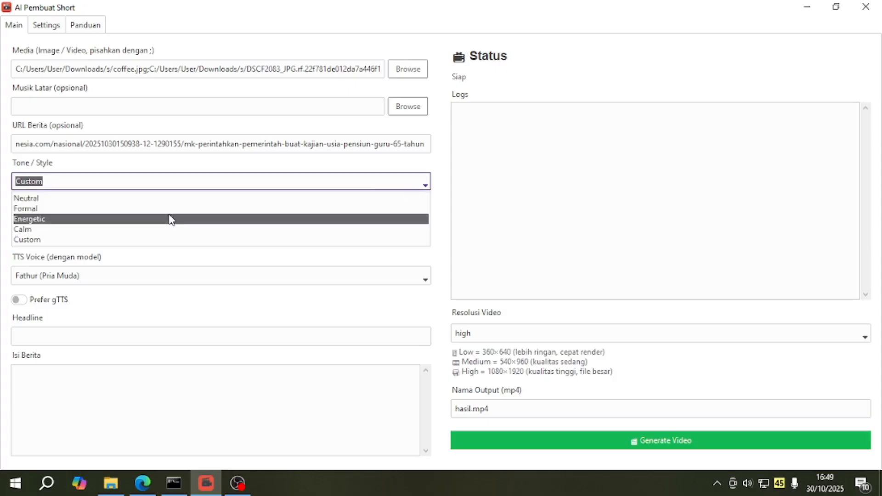
left_click(153, 201)
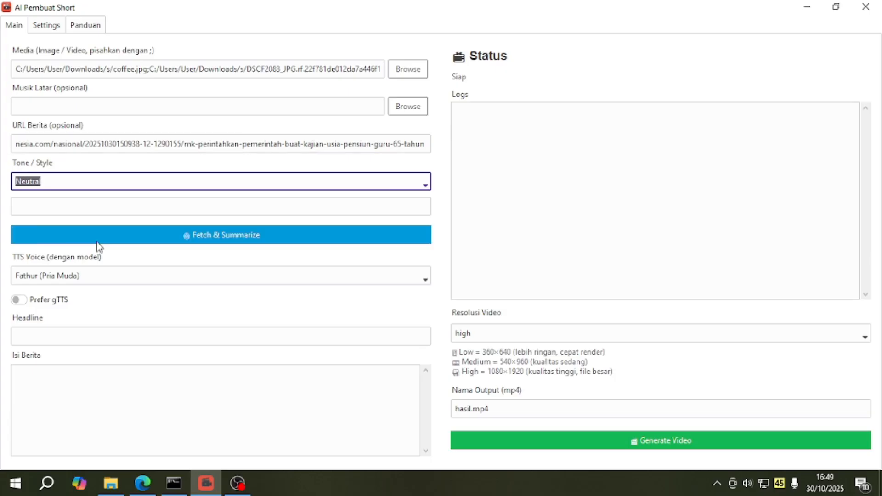
left_click(223, 246)
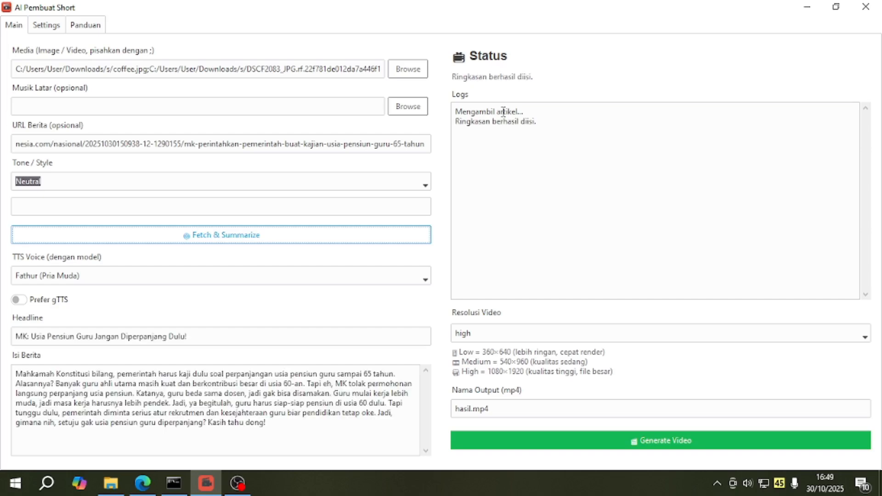
- Set the TTS voice to Kanna (Reporter Wanita) with Prefer gTTS off, and review the summarized news text
scroll(344, 274, "down", 1)
left_click_drag(289, 428, 1, 370)
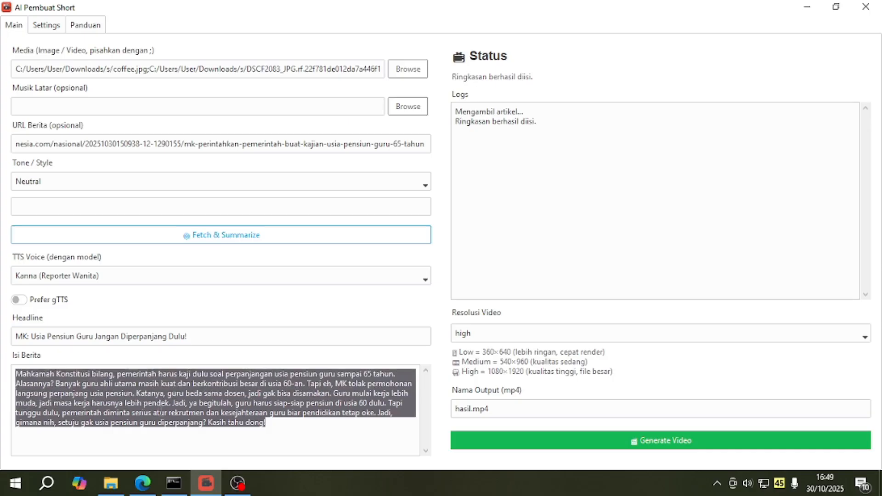
left_click(282, 418)
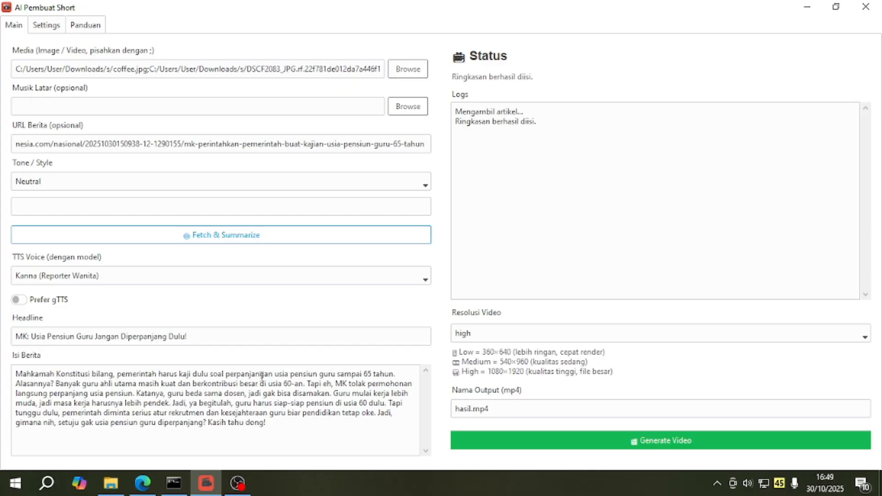
left_click_drag(274, 431, 4, 374)
left_click(306, 413)
left_click(425, 279)
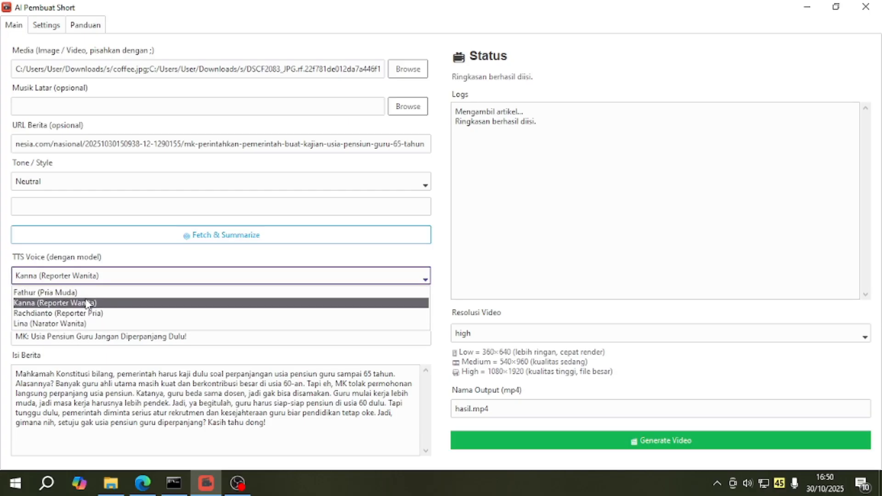
left_click(137, 259)
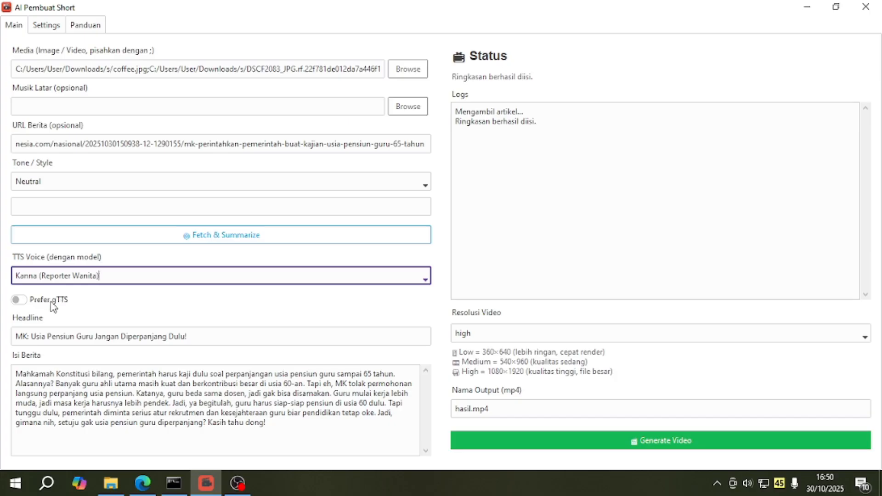
left_click(22, 301)
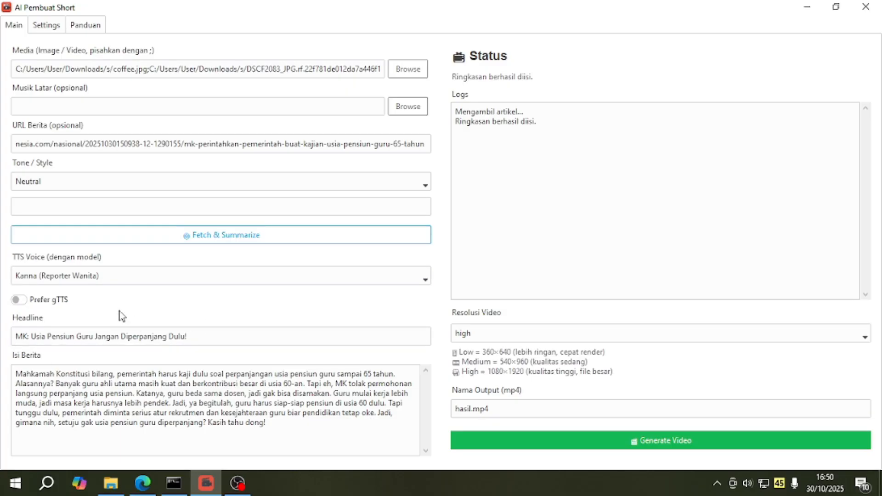
- Generate the overlay preview with the selected media and compare it with the summarized news text in the main form
left_click(41, 29)
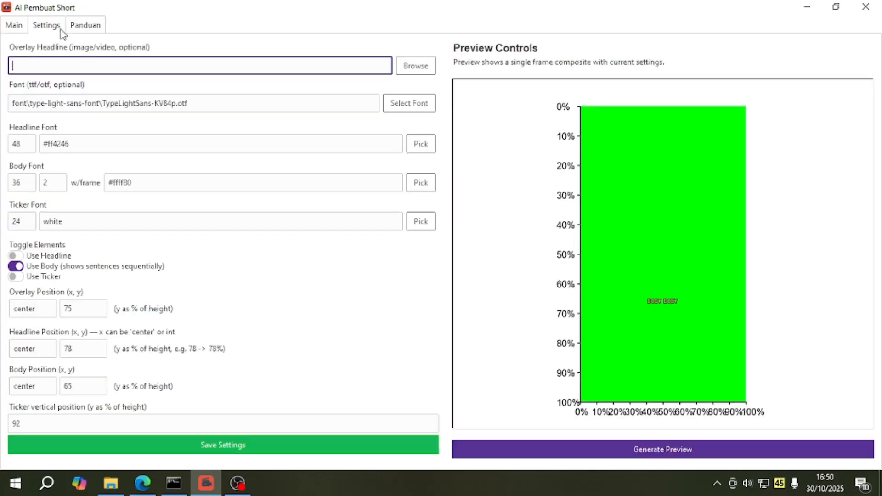
left_click(32, 27)
left_click(686, 450)
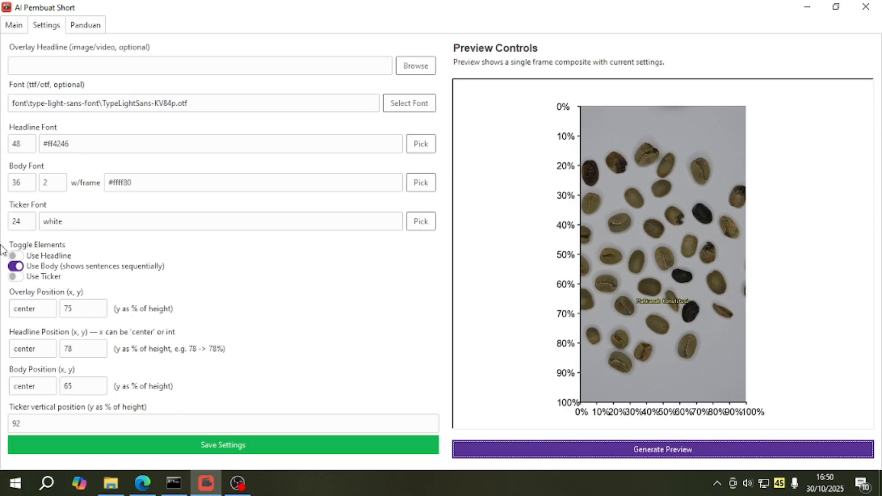
left_click(24, 26)
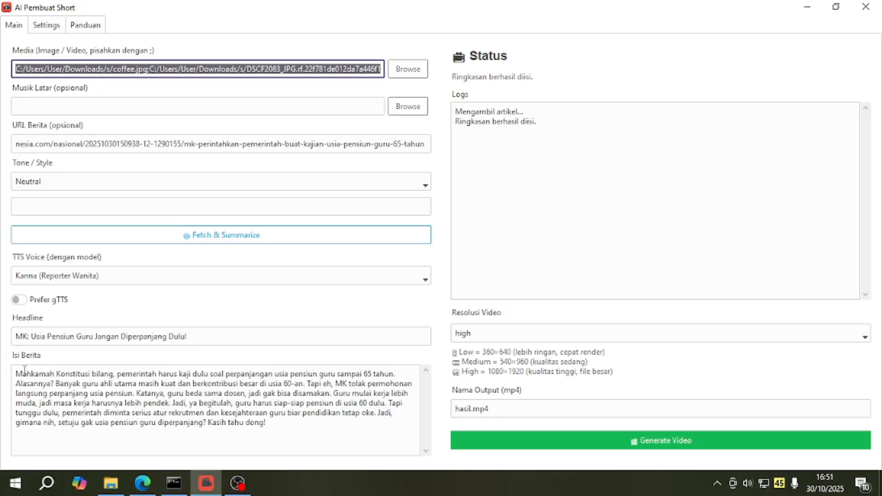
left_click_drag(281, 428, 2, 373)
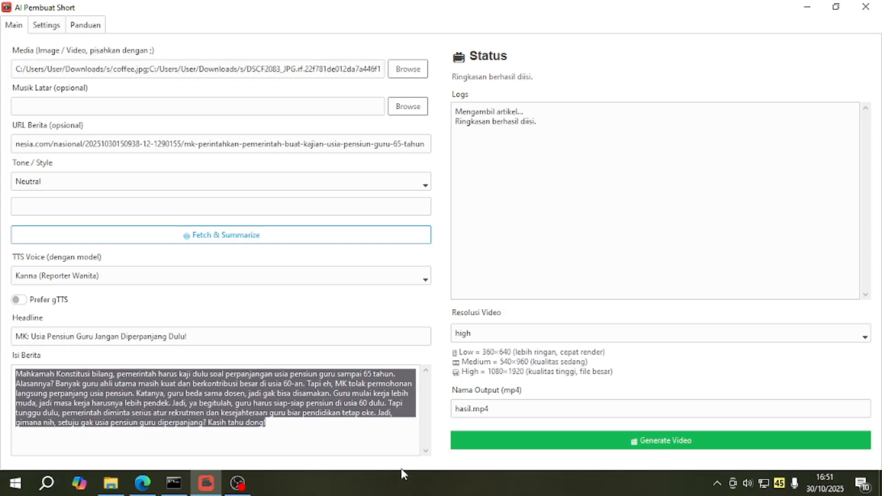
left_click(327, 428)
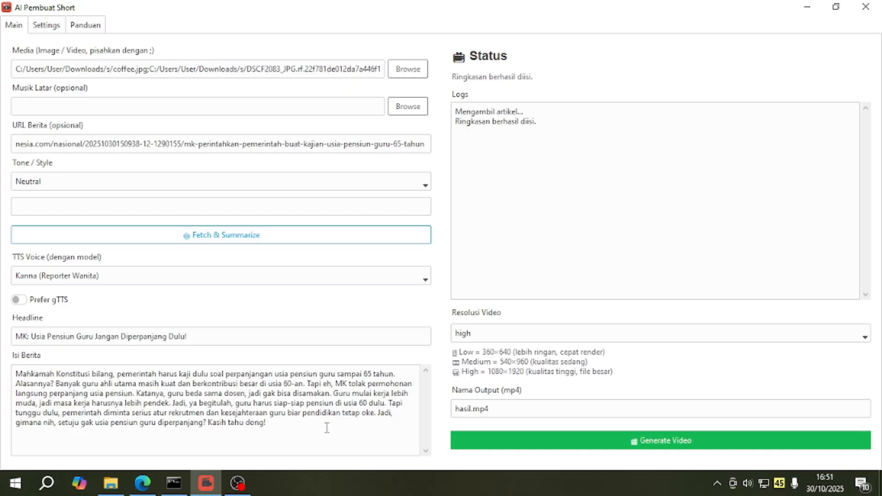
- Set the body font size to 40 and regenerate the preview
left_click(45, 27)
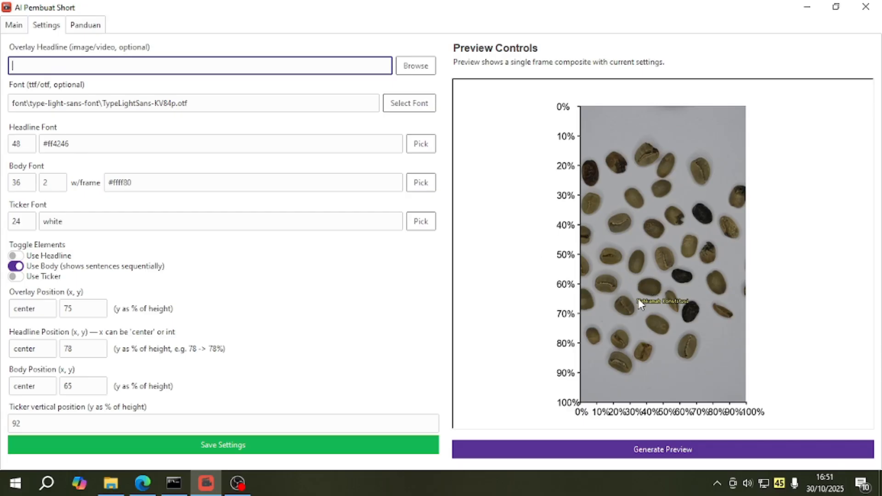
left_click(23, 184)
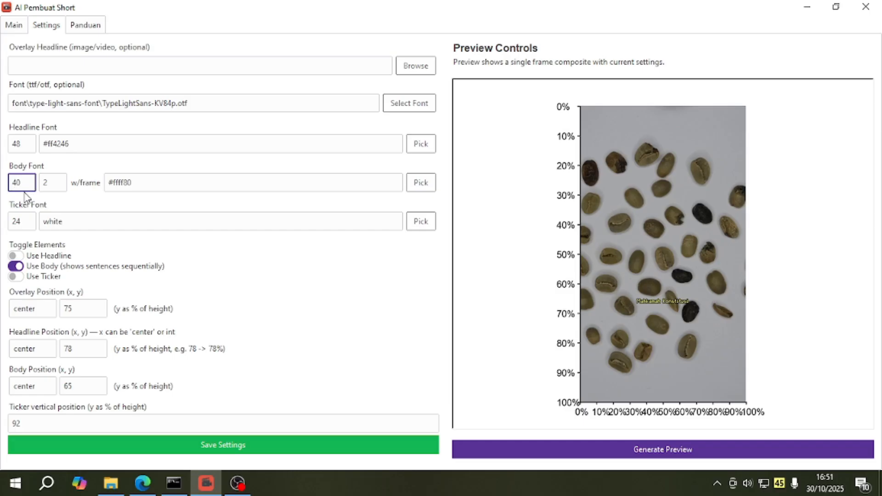
left_click(536, 448)
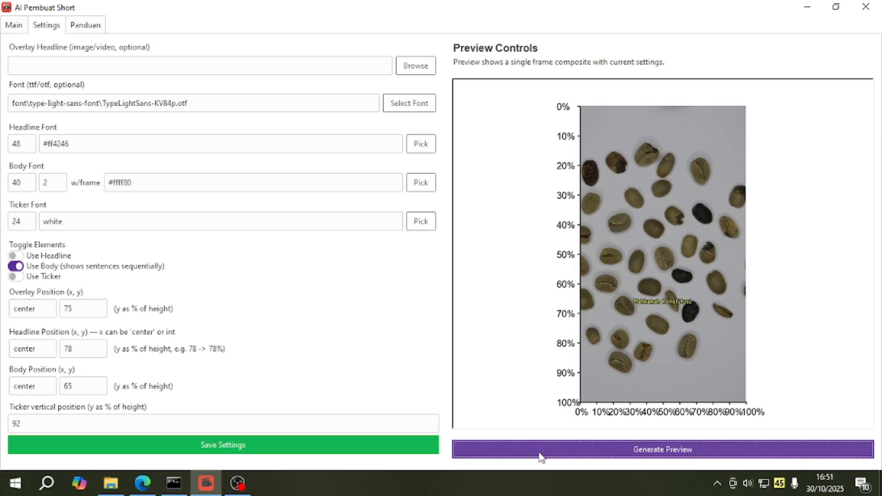
- Set the body font size to 60, regenerate the preview, and save the settings
left_click_drag(21, 183, 2, 185)
type("60")
left_click(578, 454)
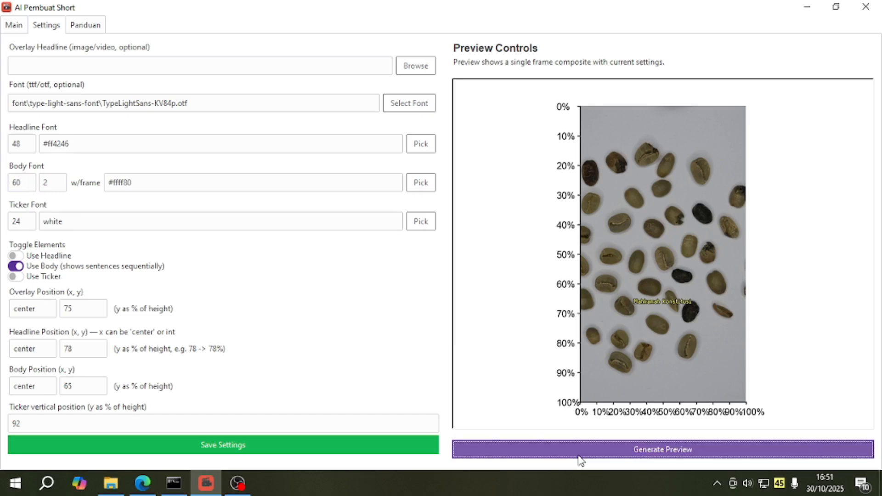
left_click(290, 451)
left_click(95, 221)
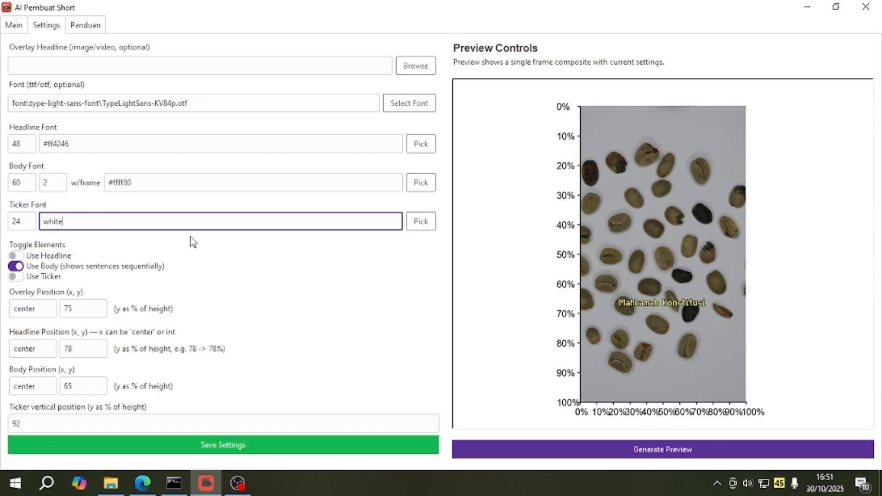
left_click(153, 183)
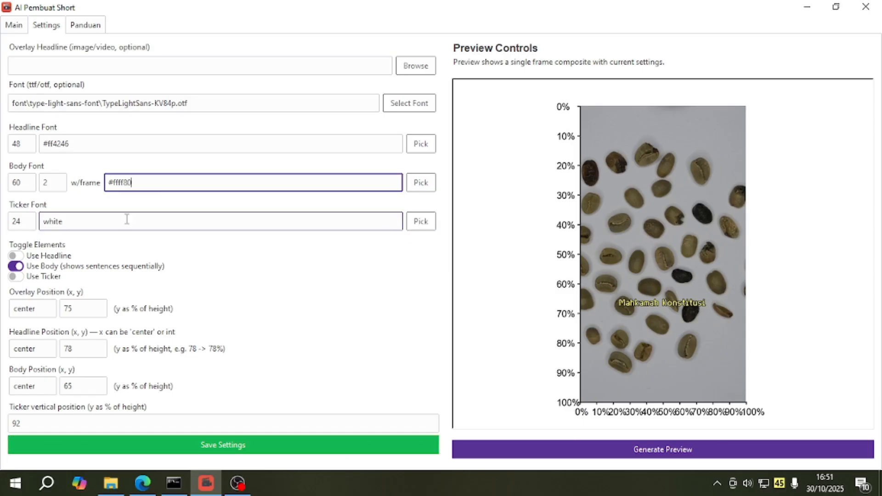
- Enable the headline overlay, regenerate the preview, and check the headline text in the main form
left_click(17, 256)
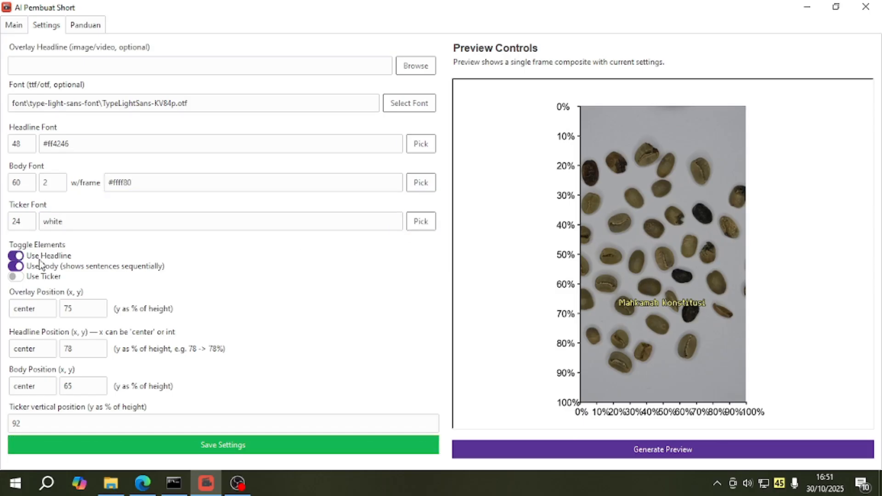
left_click(535, 441)
left_click(14, 26)
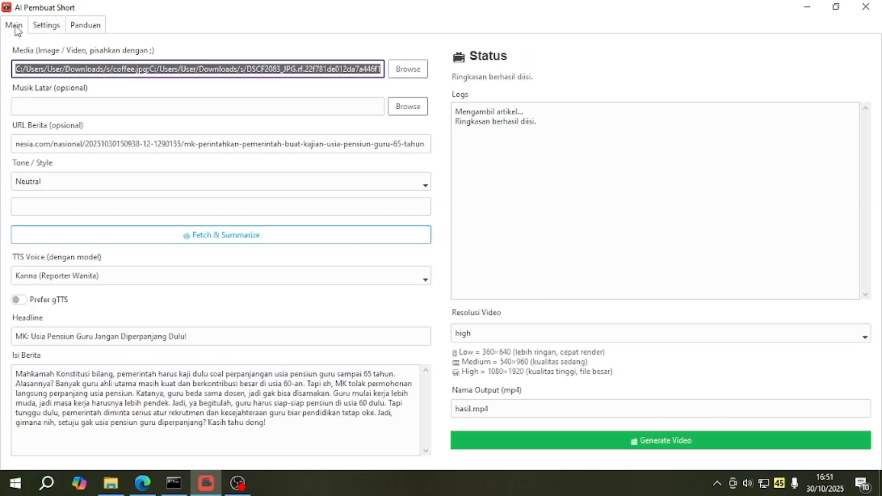
left_click_drag(188, 336, 27, 336)
left_click(46, 24)
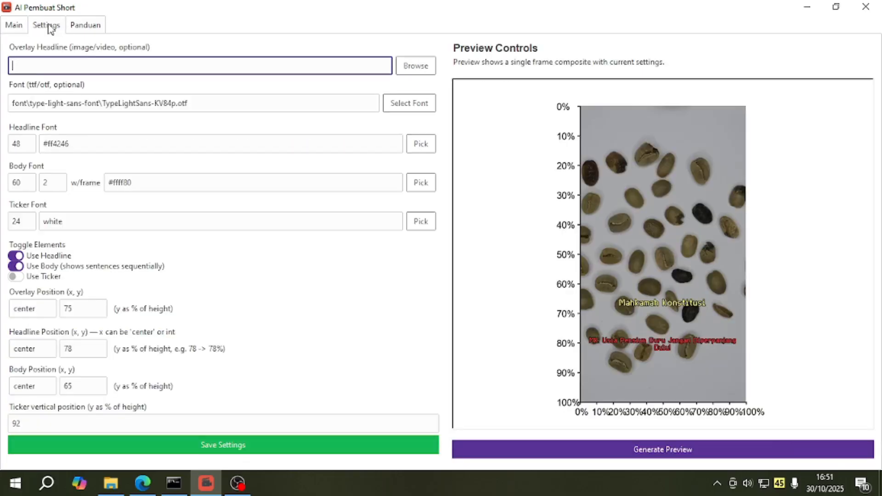
- Disable the headline overlay, save the settings, and regenerate the preview
left_click(15, 256)
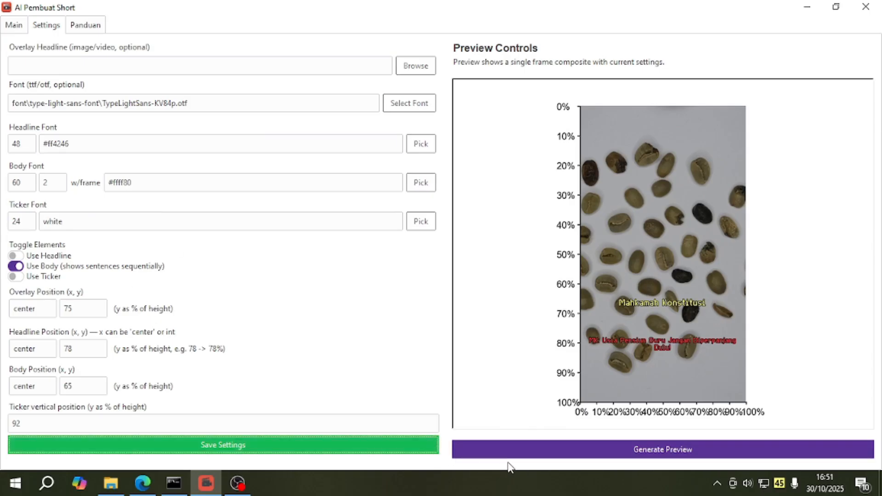
left_click(538, 451)
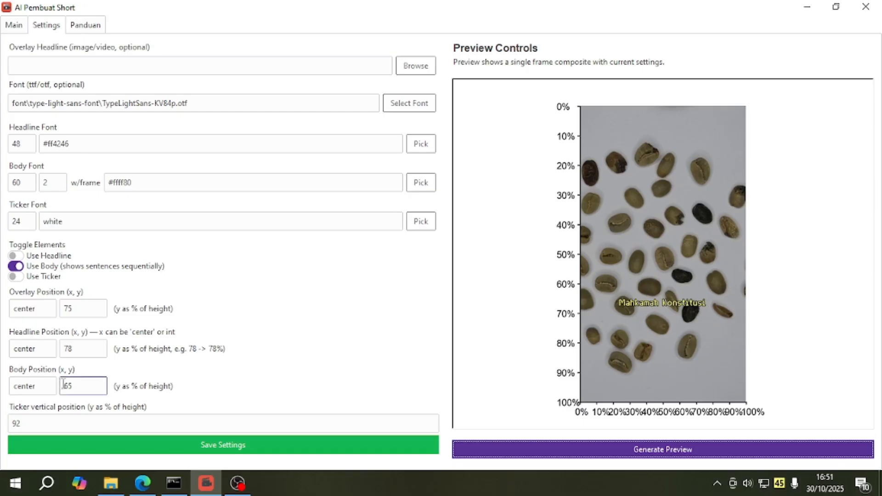
- Set the body text's vertical position to 80% of the height, save the settings, and regenerate the preview
double_click(91, 388)
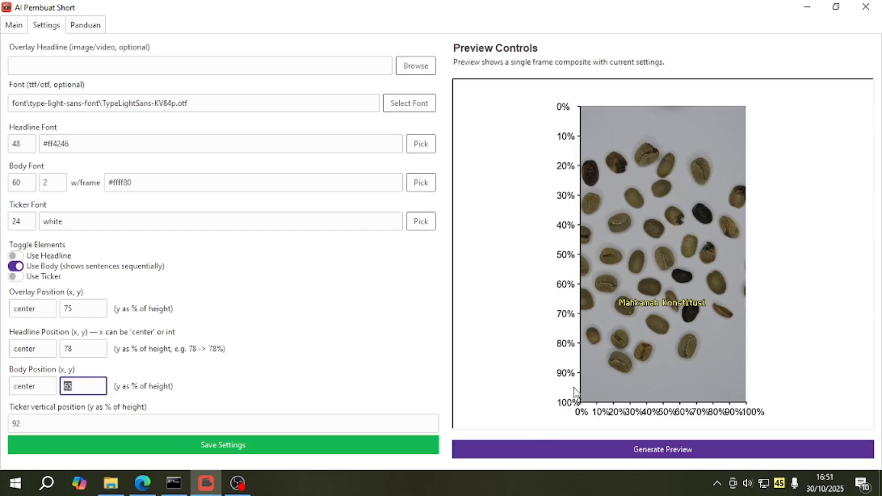
type("89")
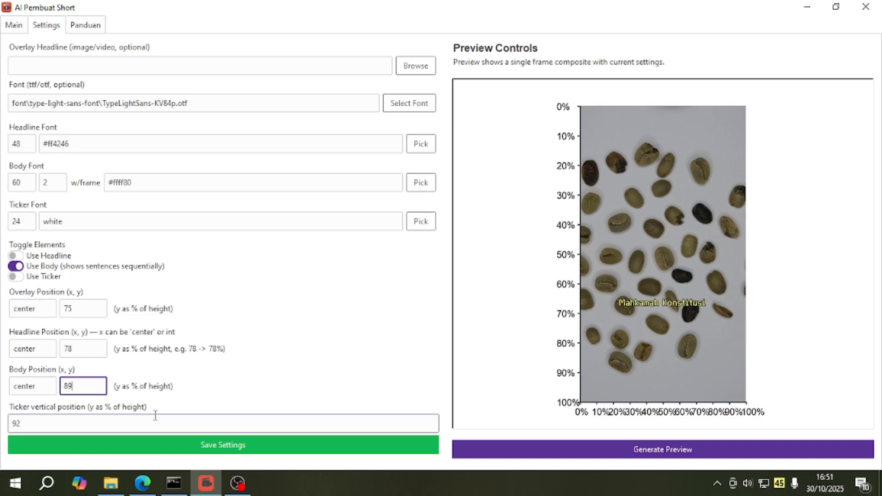
type("0")
left_click(144, 445)
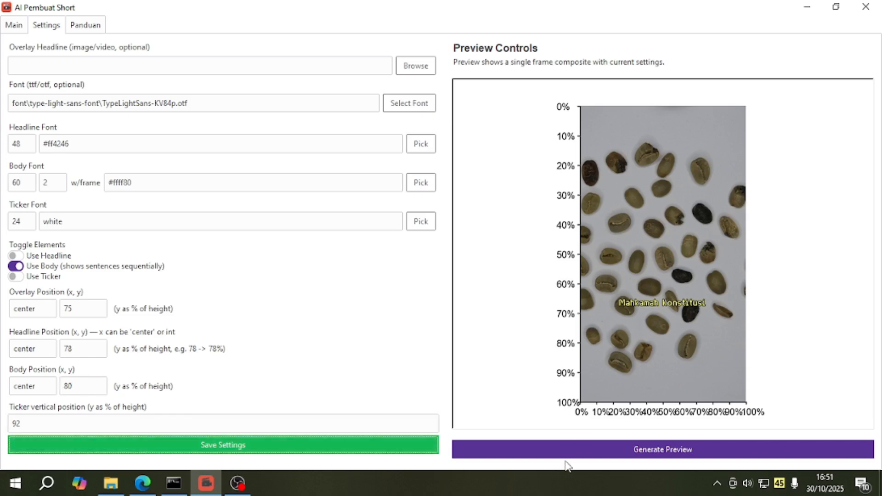
left_click(614, 442)
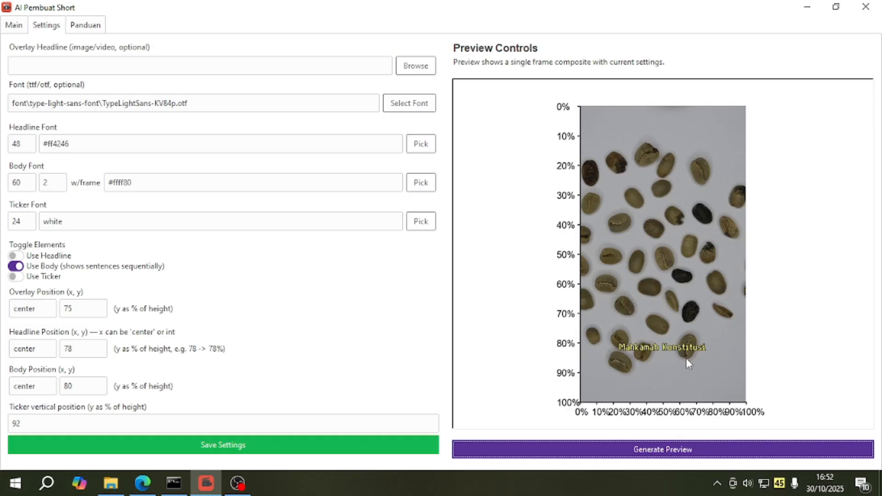
- Set the video resolution to low, generate hasil.mp4, and dismiss the completion dialog
left_click(17, 26)
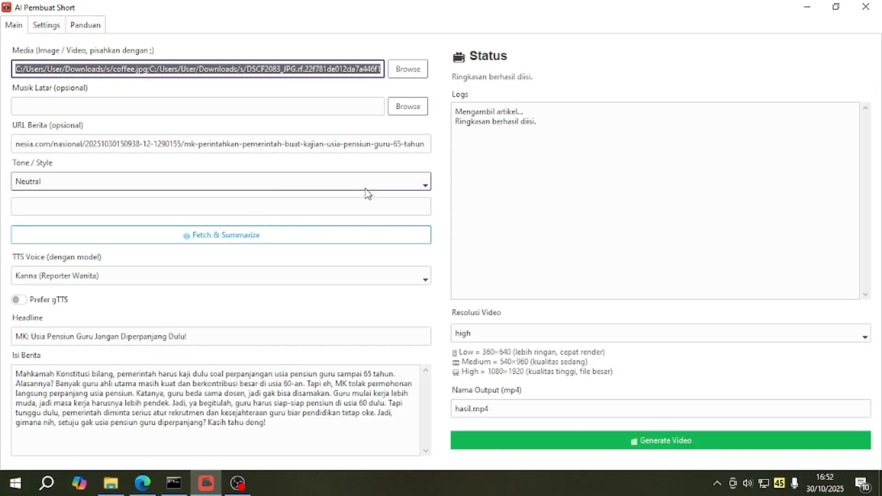
left_click(516, 330)
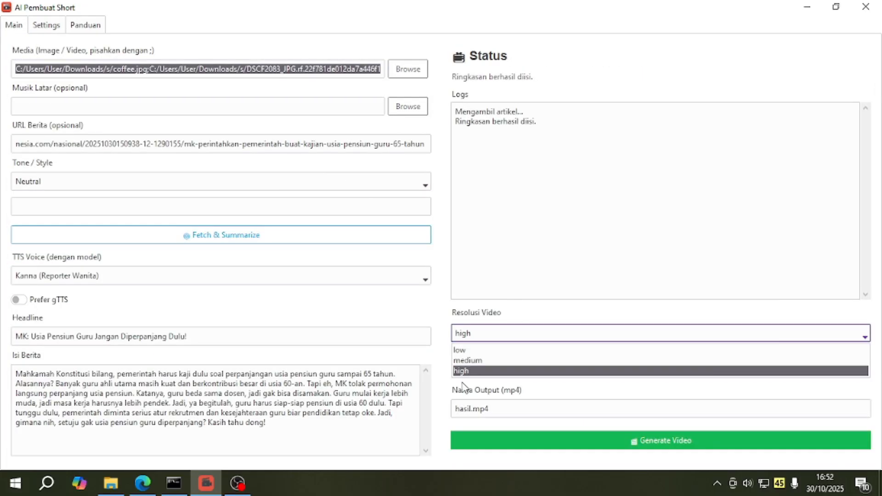
left_click(473, 351)
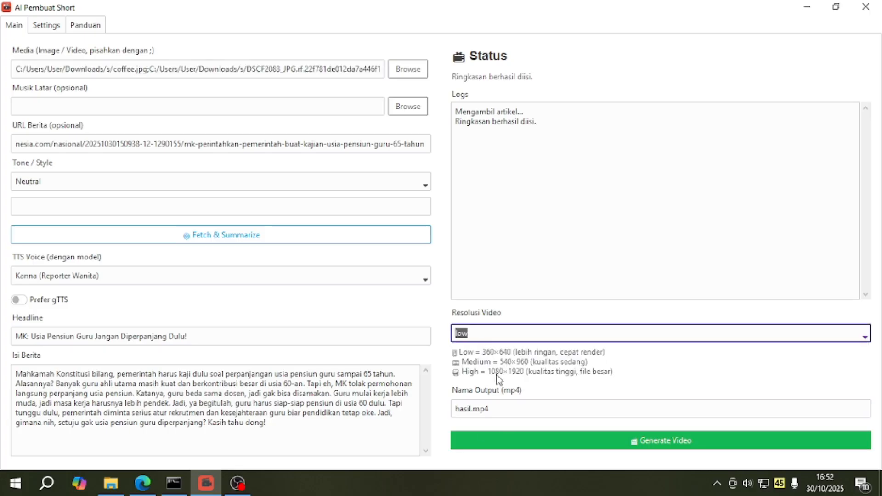
left_click(525, 438)
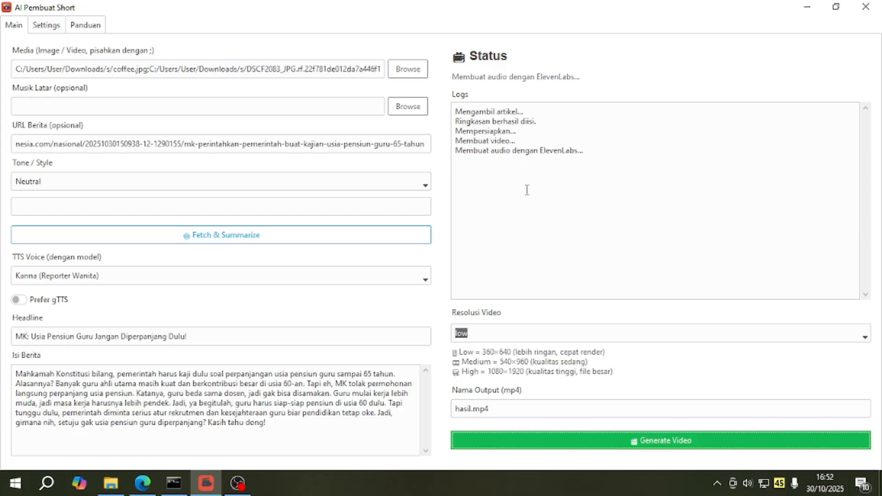
left_click_drag(593, 160, 448, 102)
left_click(594, 164)
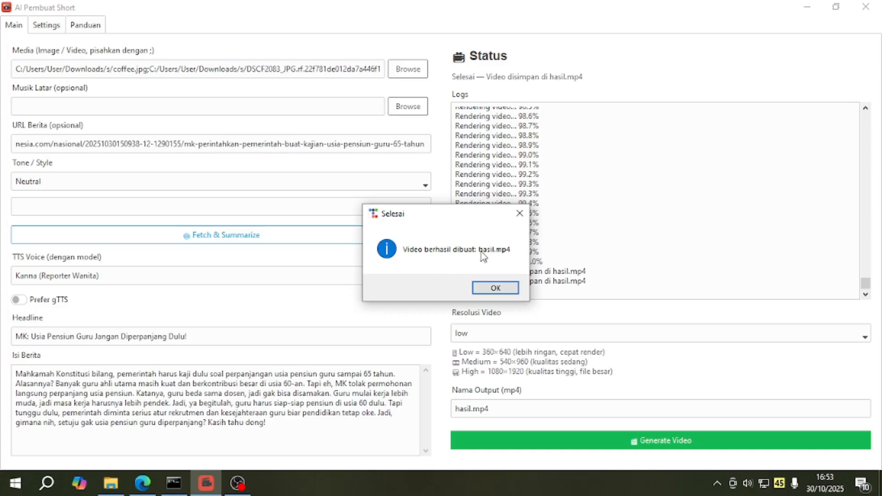
left_click(505, 288)
left_click_drag(608, 280, 600, 215)
left_click(600, 226)
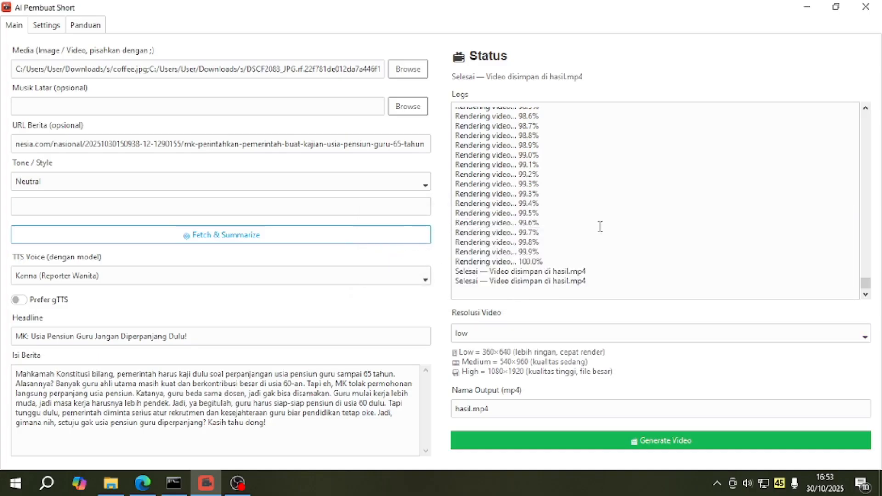
- Switch to File Explorer, play the rendered hasil video from the dist folder in Media Player, and pause it
left_click(121, 492)
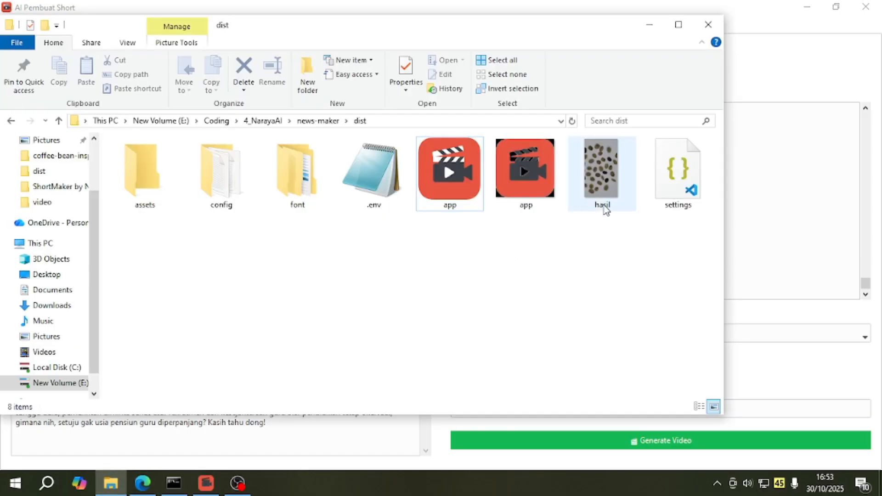
left_click(609, 181)
double_click(591, 192)
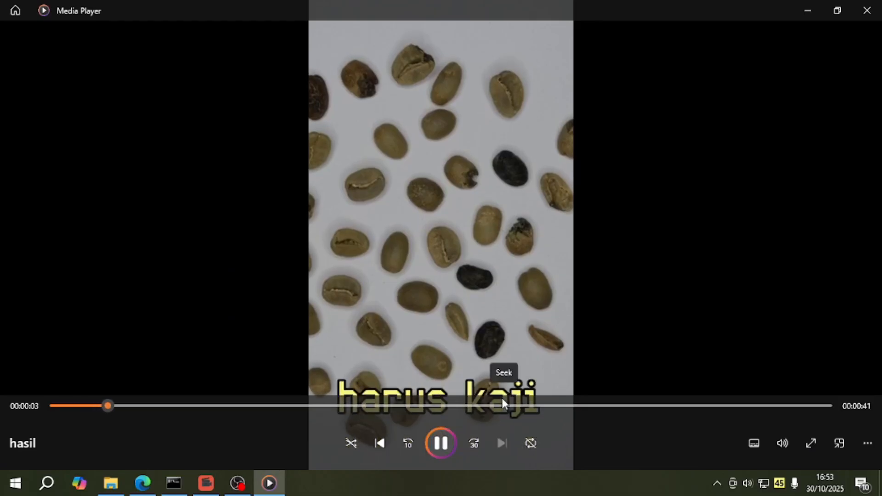
left_click(437, 445)
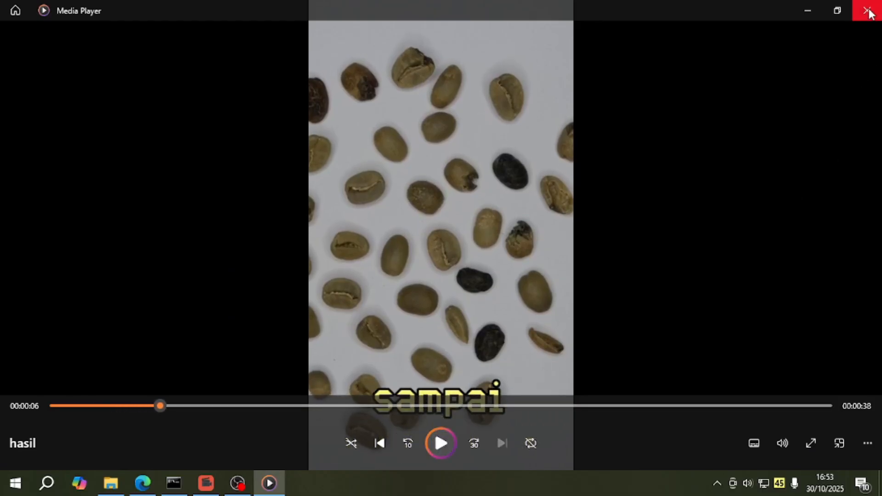